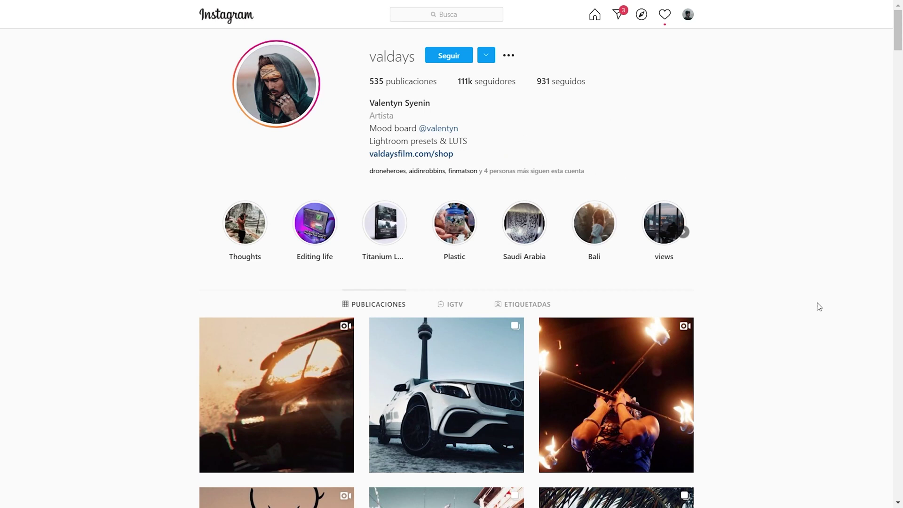
# Browse the photographer's Instagram grid and examine the muted greens in the jungle stairway photo up close.
pyautogui.scroll(-7, 819, 306)
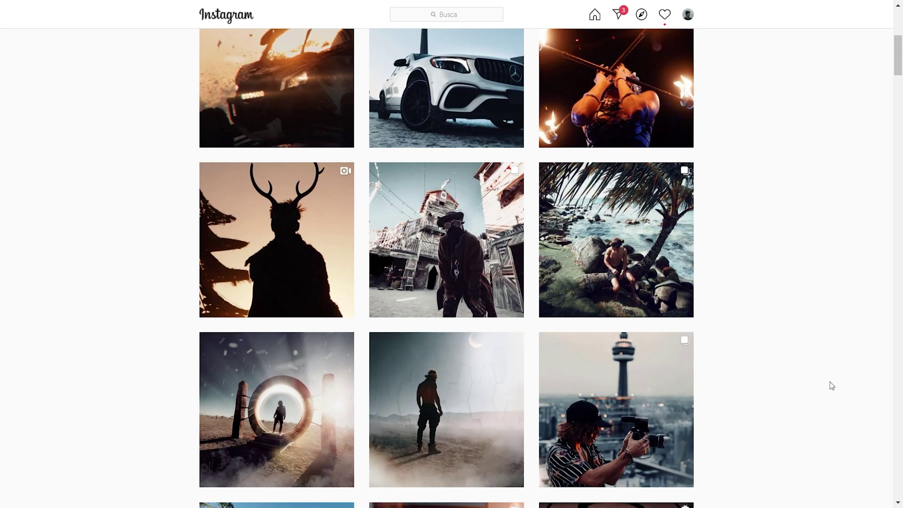
pyautogui.scroll(-6, 832, 386)
pyautogui.scroll(-5, 832, 386)
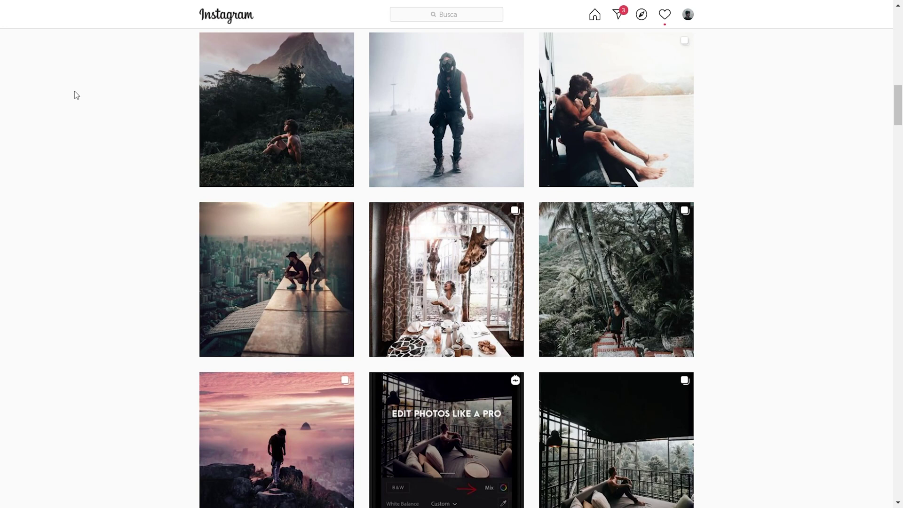
pyautogui.click(629, 245)
pyautogui.scroll(3, 311, 251)
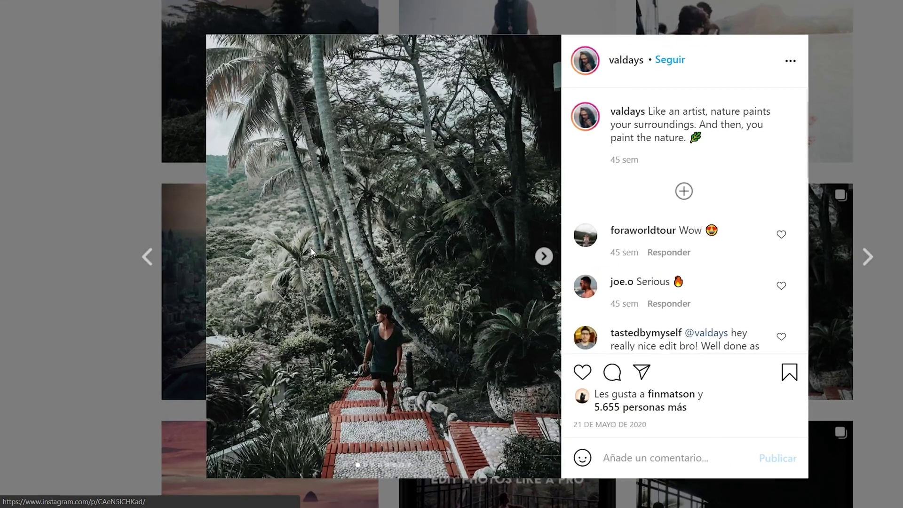
pyautogui.scroll(-1, 311, 247)
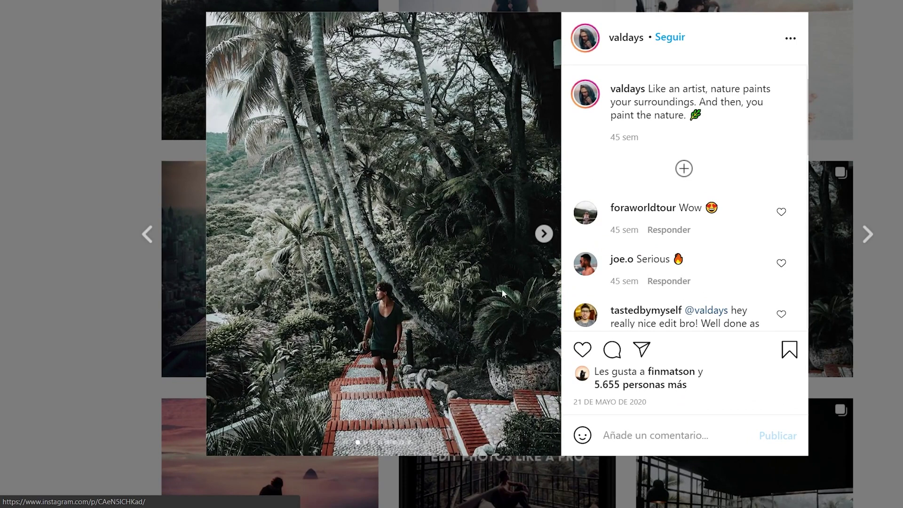
pyautogui.scroll(5, 383, 347)
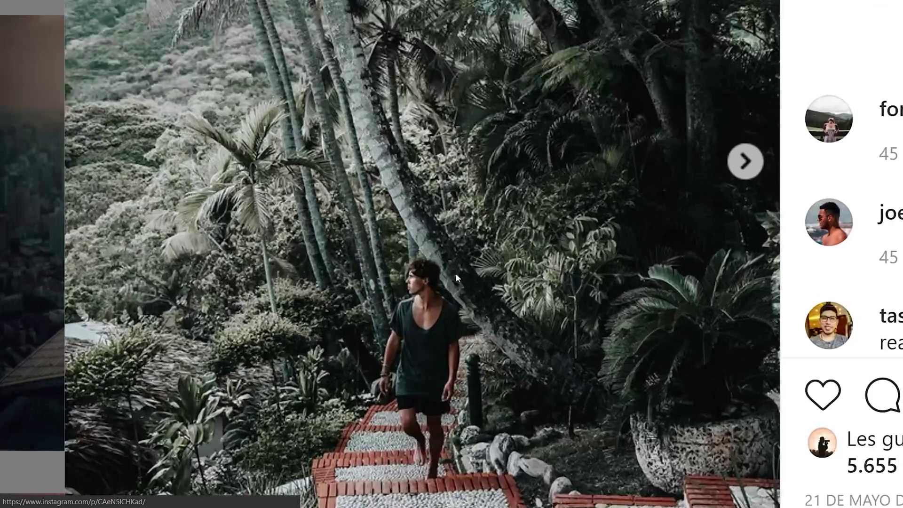
pyautogui.scroll(-6, 463, 288)
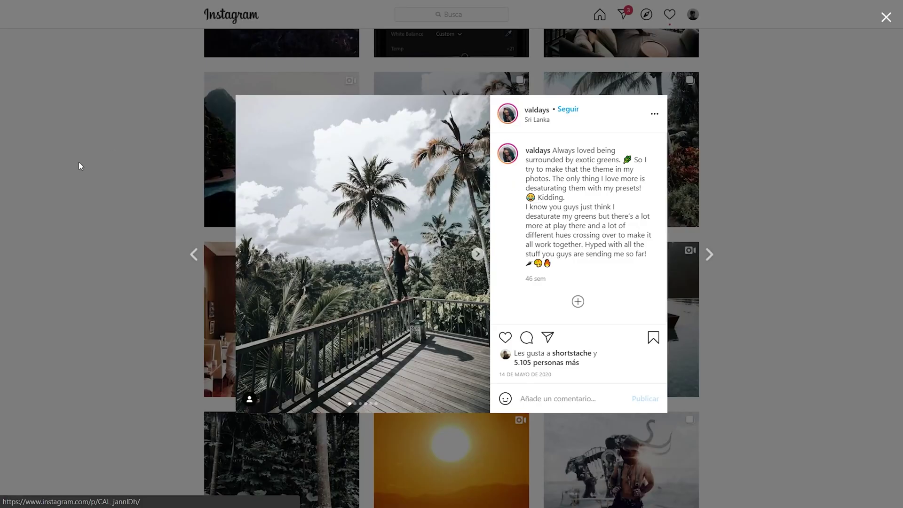
pyautogui.click(78, 162)
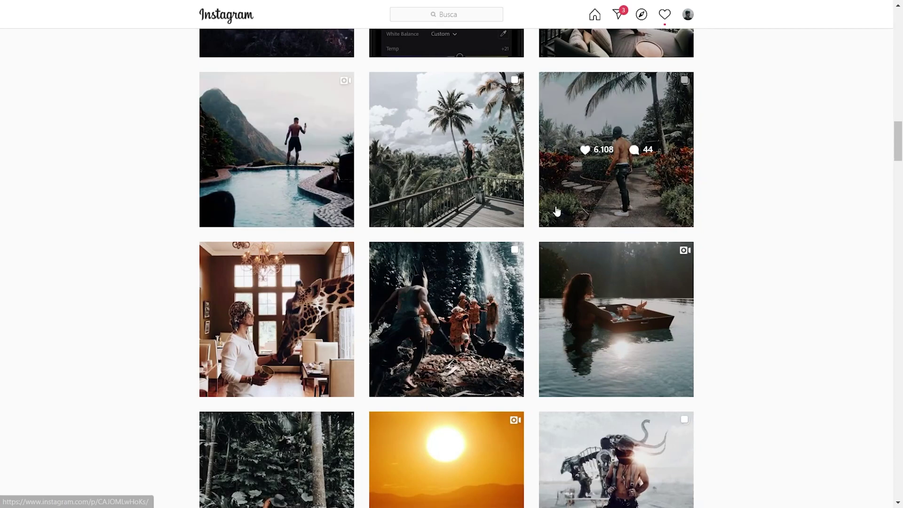
# Examine the Sri Lanka palm terrace post, comparing its edited photo with the unedited version, and close the post.
pyautogui.click(496, 192)
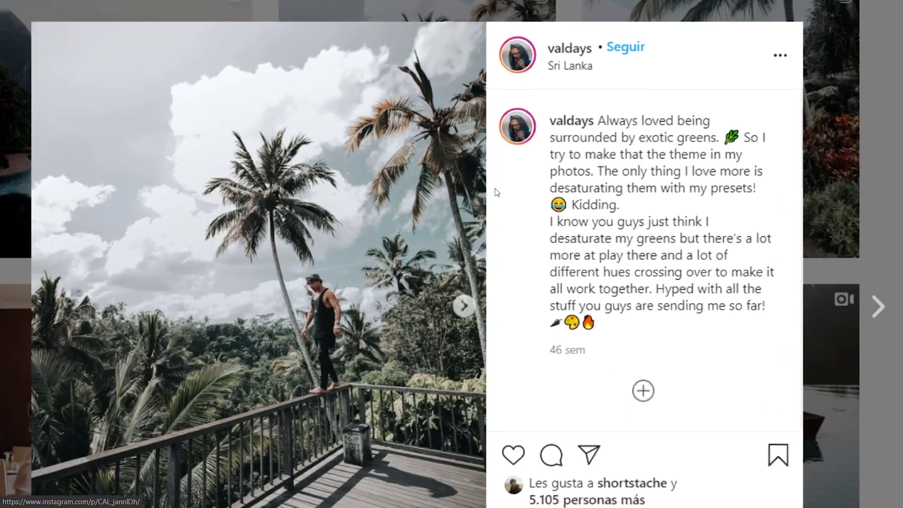
pyautogui.scroll(-3, 496, 192)
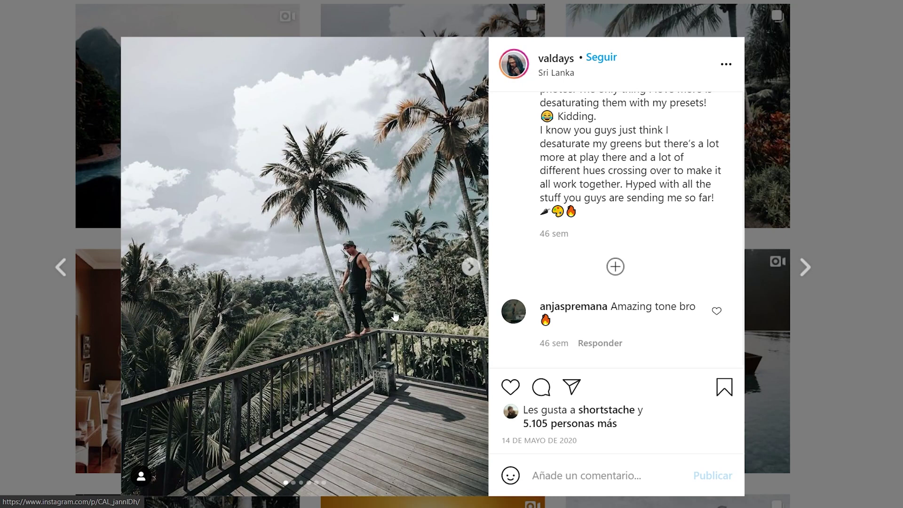
pyautogui.click(469, 268)
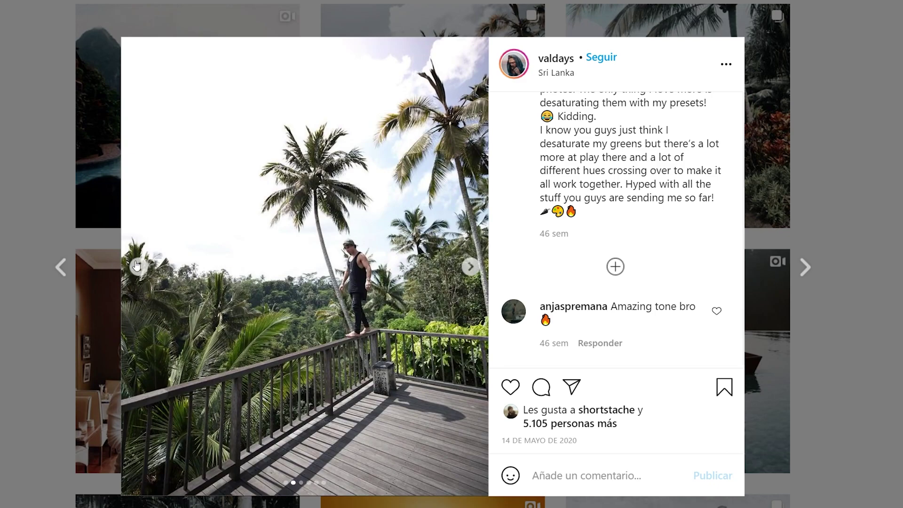
pyautogui.click(137, 265)
pyautogui.click(41, 201)
pyautogui.hotkey('ctrl', '-')
pyautogui.hotkey('ctrl', '-')
pyautogui.hotkey('ctrl', '-')
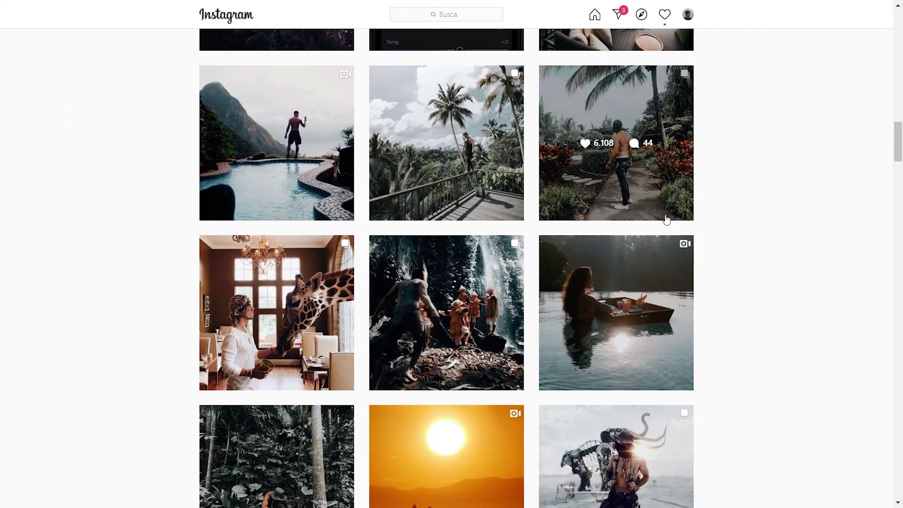
# Examine the colours of the Maui garden path photo and the rice field photo further down the feed.
pyautogui.click(666, 219)
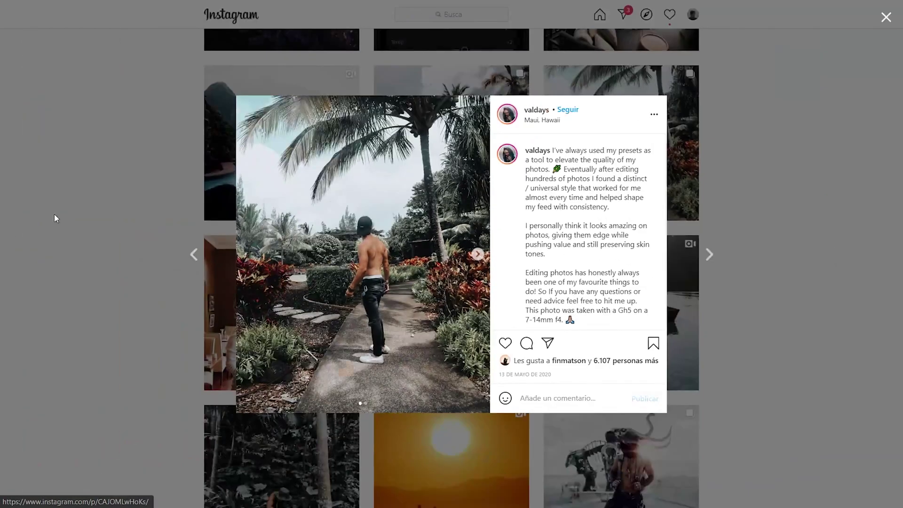
pyautogui.click(55, 213)
pyautogui.scroll(-3, 54, 214)
pyautogui.scroll(-4, 54, 216)
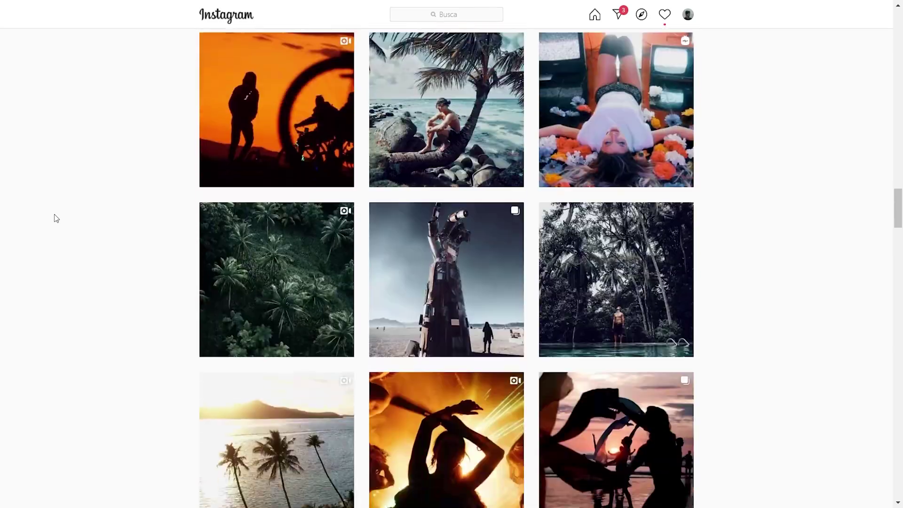
pyautogui.scroll(-4, 54, 218)
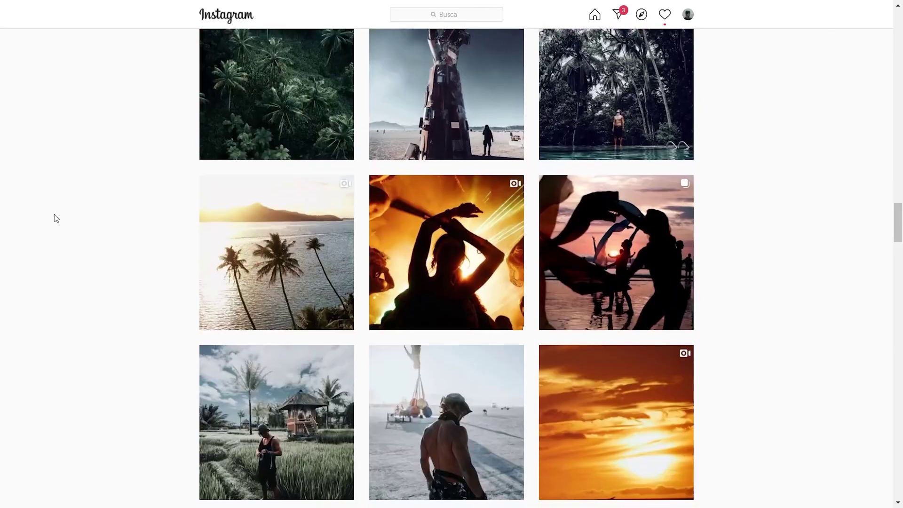
pyautogui.scroll(-5, 54, 217)
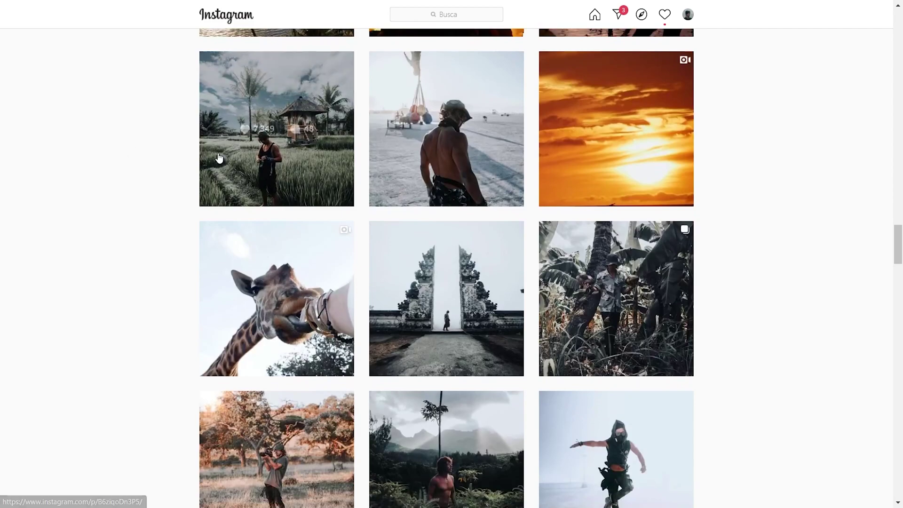
pyautogui.click(269, 197)
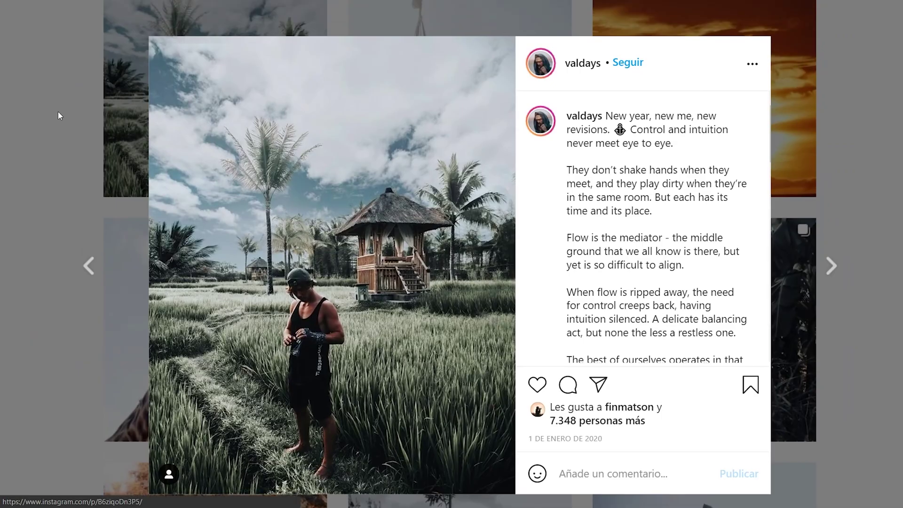
pyautogui.click(68, 77)
# Examine the tones of the Tikehau boardwalk photo and the Sanyachen jungle foliage photo.
pyautogui.scroll(-9, 356, 286)
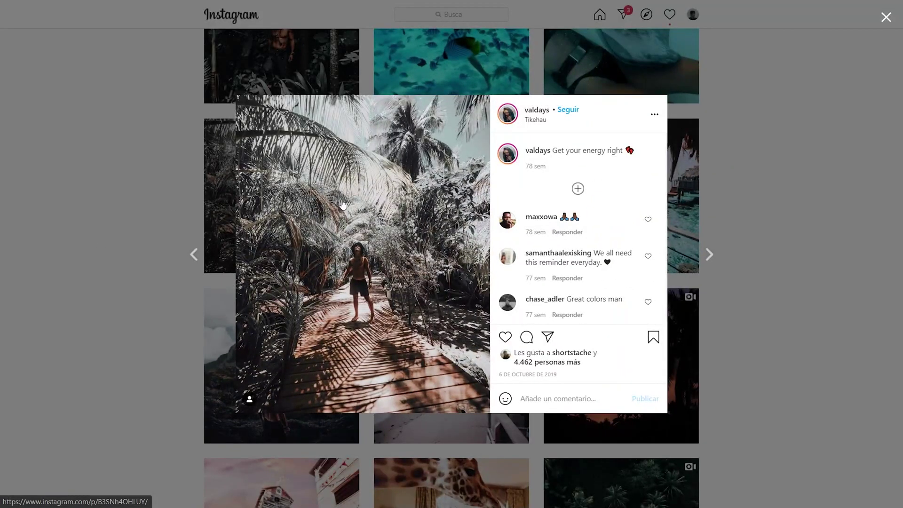
pyautogui.click(56, 204)
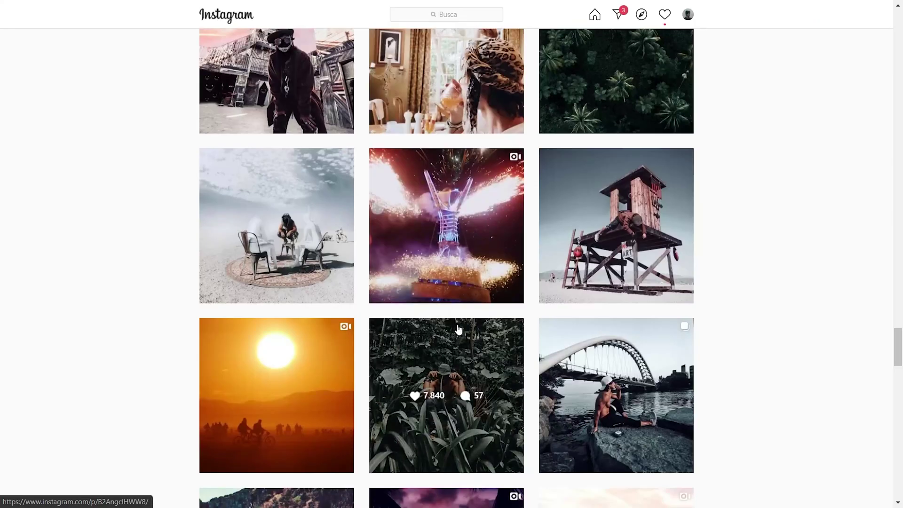
pyautogui.click(458, 329)
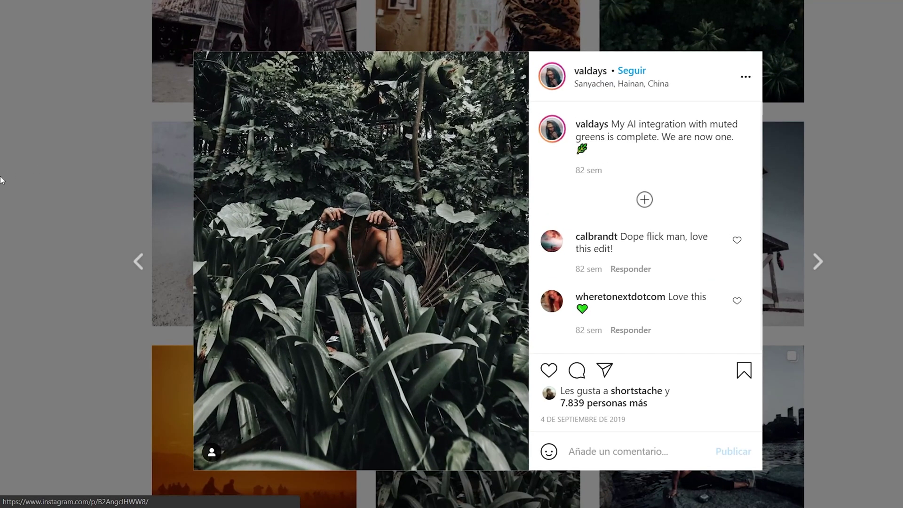
pyautogui.click(0, 180)
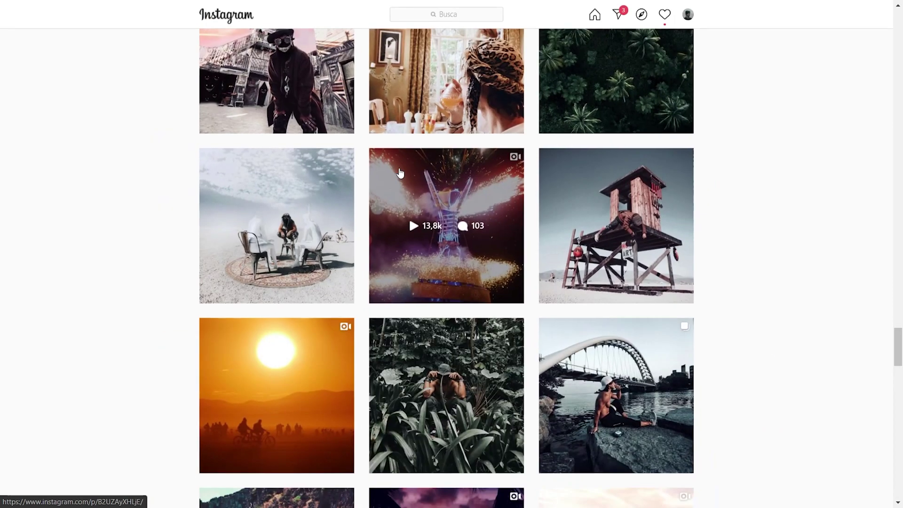
# Go back up through the feed to the more recent posts and open another photo for reference.
pyautogui.scroll(6, 408, 166)
pyautogui.scroll(15, 400, 173)
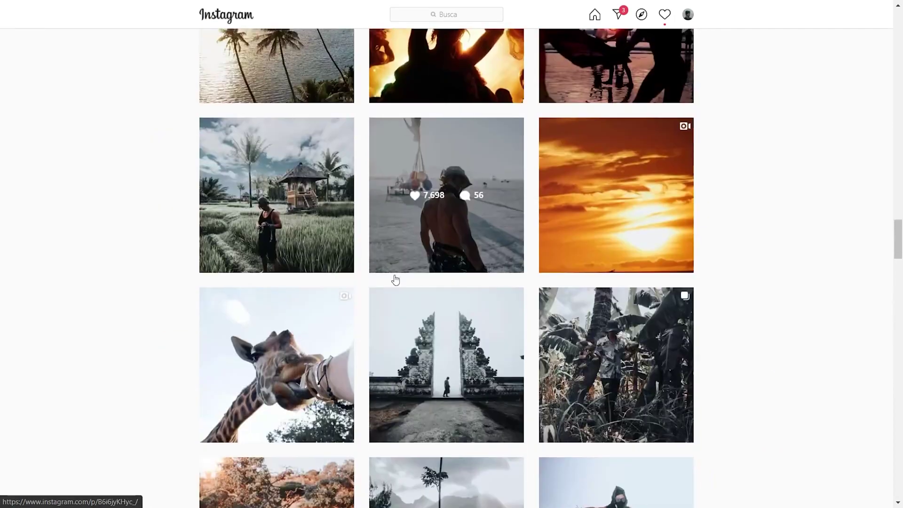
pyautogui.scroll(9, 420, 206)
pyautogui.click(620, 287)
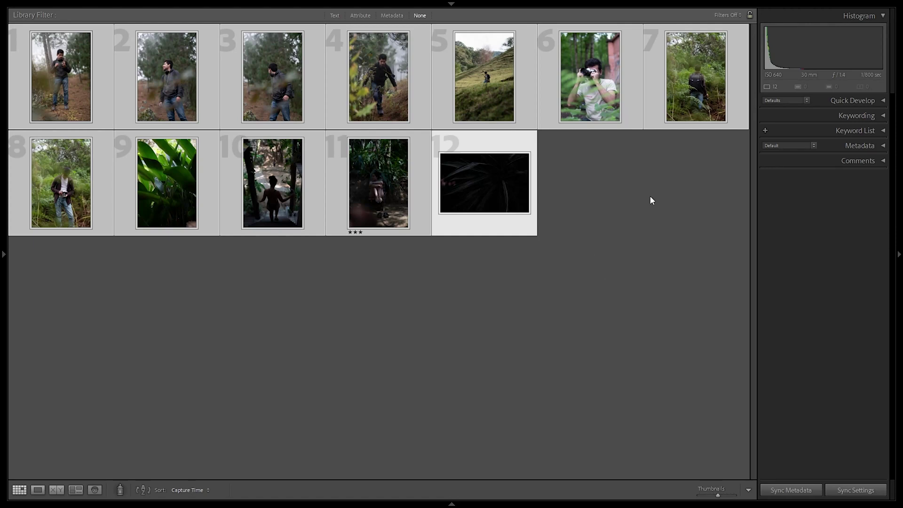
# Switch to Lightroom Classic and open photo 8, the man holding a camera among ferns, in Develop.
pyautogui.click(366, 104)
pyautogui.click(51, 95)
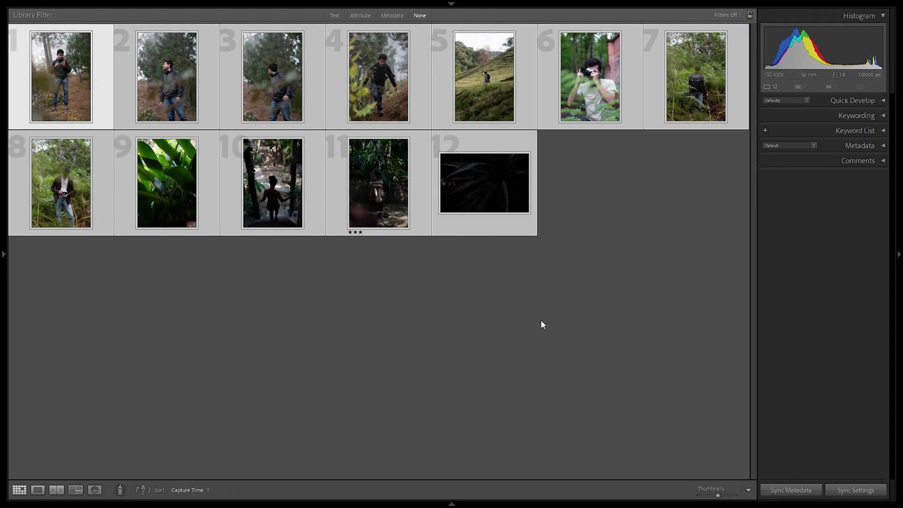
pyautogui.click(81, 209)
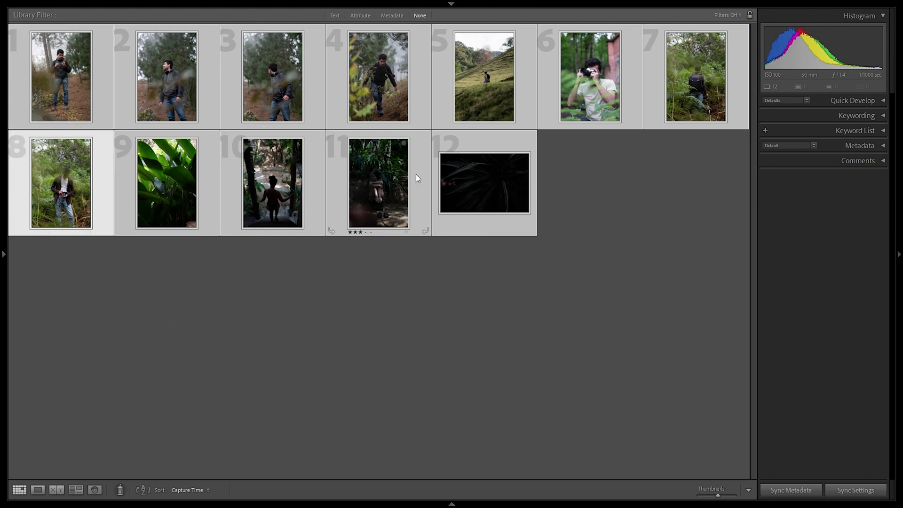
pyautogui.moveTo(558, 4)
pyautogui.press('d')
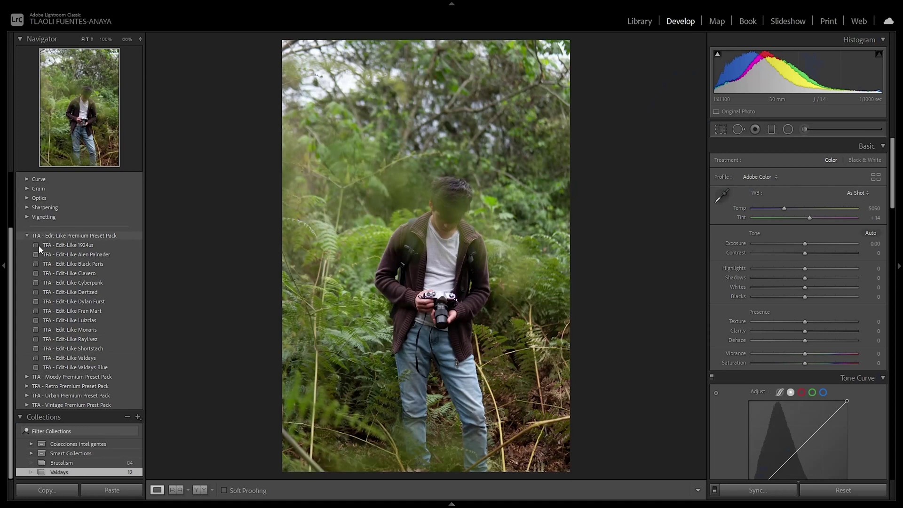
# Try the TFA - Edit-Like Valdays preset on the fern photo and undo it.
pyautogui.click(121, 358)
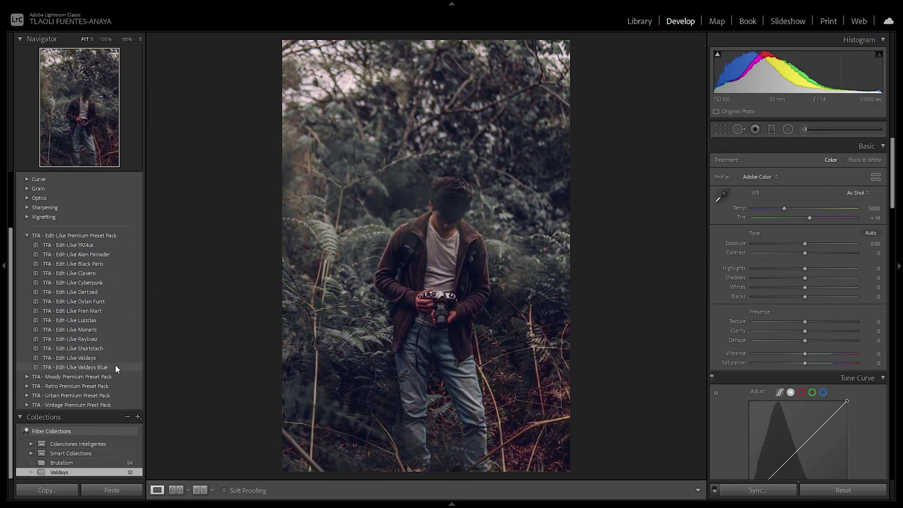
pyautogui.hotkey('ctrl', 'z')
# Set the photo's tone to Highlights -100, Shadows +100, Whites -100 and Blacks -59, with the presets and collections panels hidden.
pyautogui.click(2, 231)
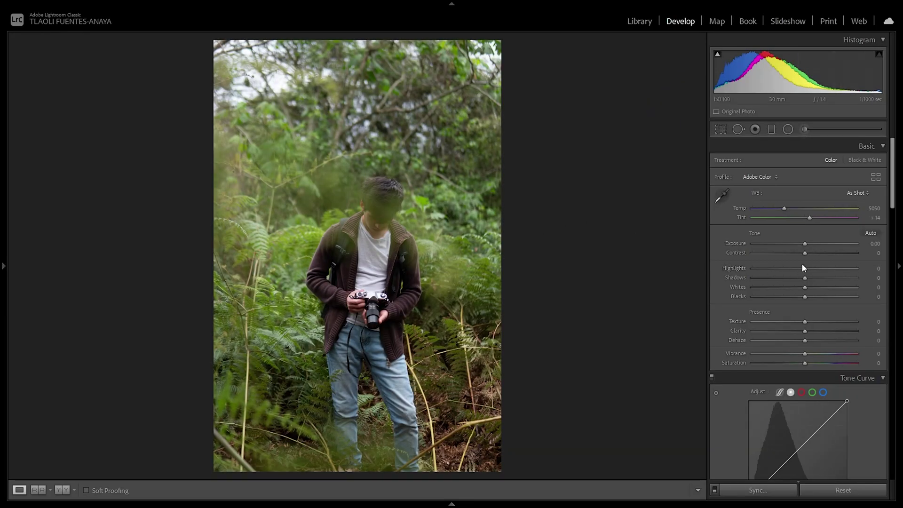
pyautogui.moveTo(805, 268); pyautogui.dragTo(713, 269)
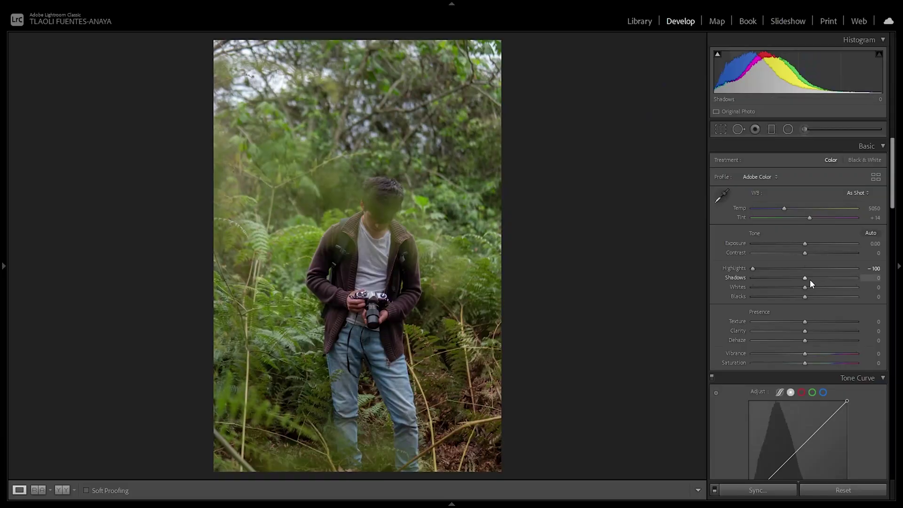
pyautogui.moveTo(810, 279); pyautogui.dragTo(861, 249)
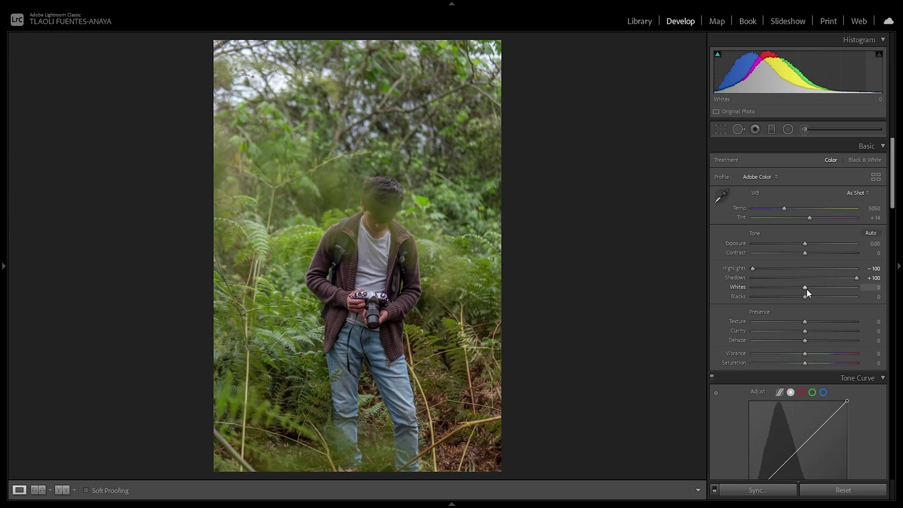
pyautogui.moveTo(806, 289); pyautogui.dragTo(716, 300)
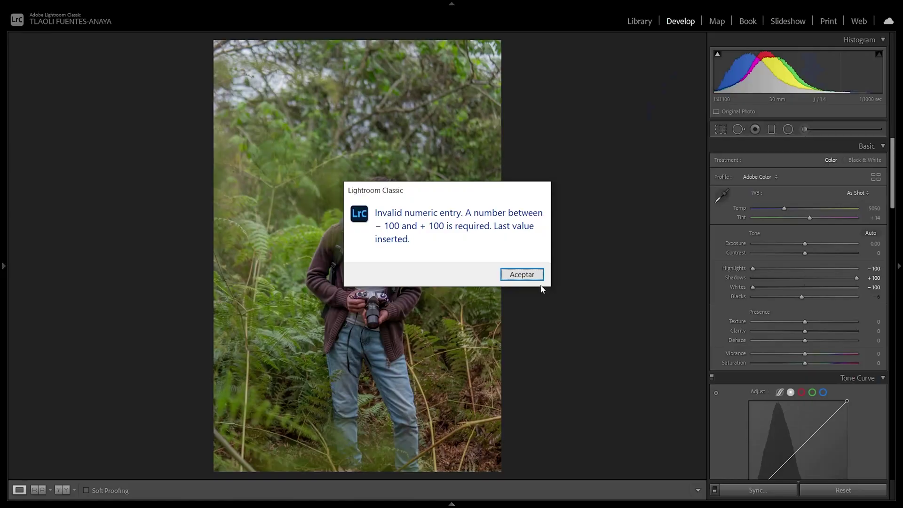
pyautogui.click(536, 279)
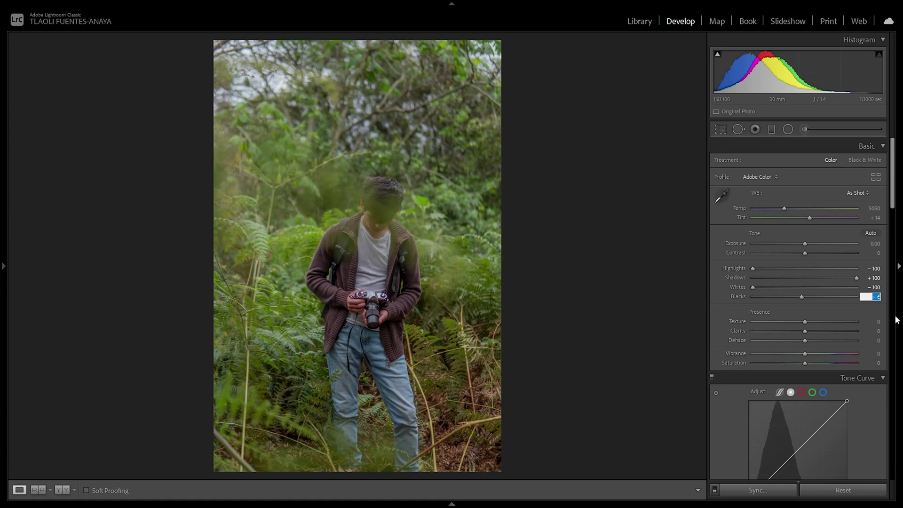
pyautogui.write('59')
pyautogui.press('Return')
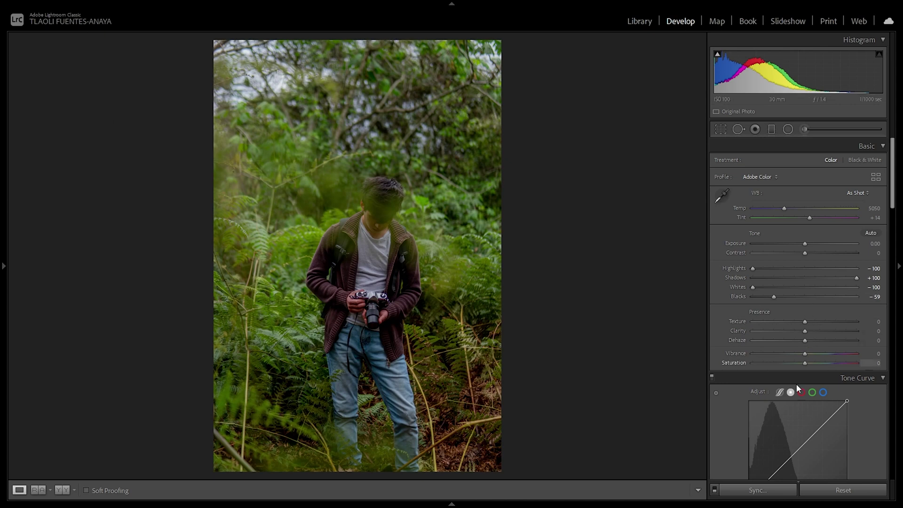
# Set the photo's Clarity to +21 and Dehaze to -14.
pyautogui.scroll(-2, 823, 338)
pyautogui.click(876, 240)
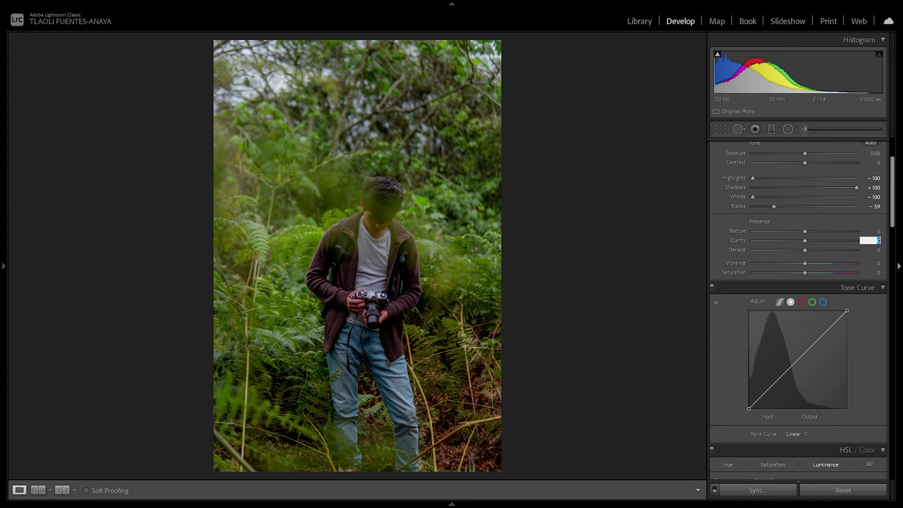
pyautogui.write('21')
pyautogui.press('Return')
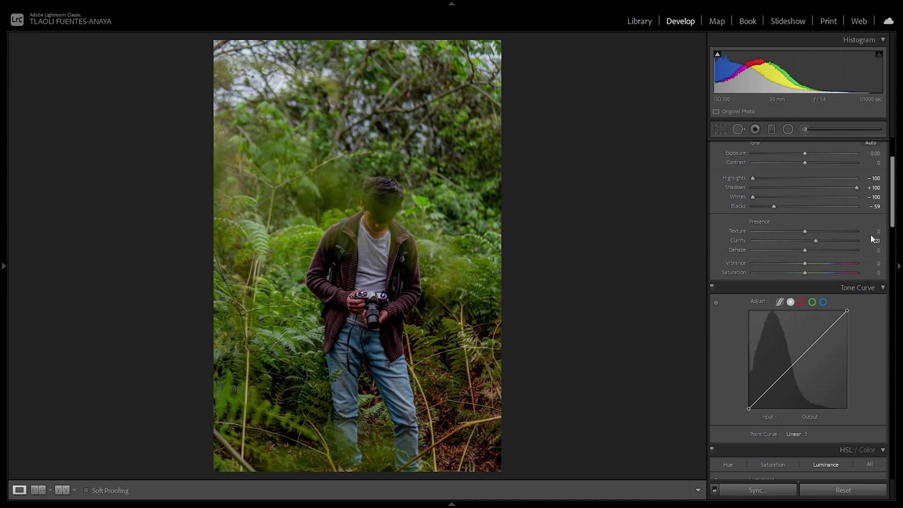
pyautogui.click(870, 249)
pyautogui.write('-14')
pyautogui.press('Return')
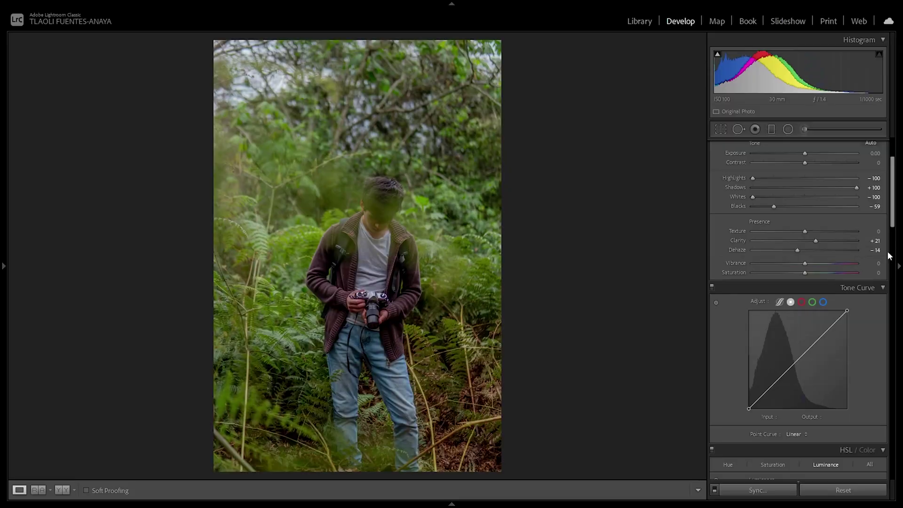
# Set the photo's Vibrance to -13 and Saturation to -8.
pyautogui.click(877, 263)
pyautogui.write('-13')
pyautogui.press('Return')
pyautogui.click(878, 273)
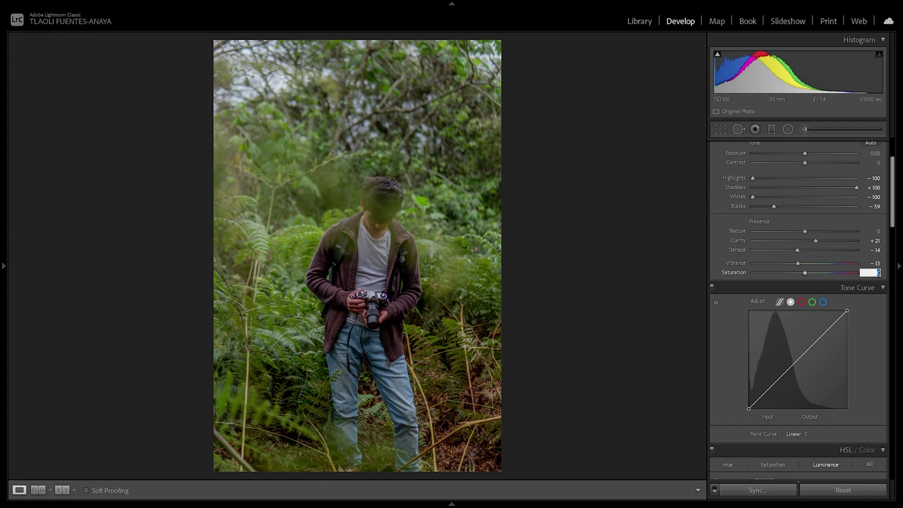
pyautogui.write('-2')
pyautogui.press('BackSpace')
pyautogui.write('8')
pyautogui.press('Return')
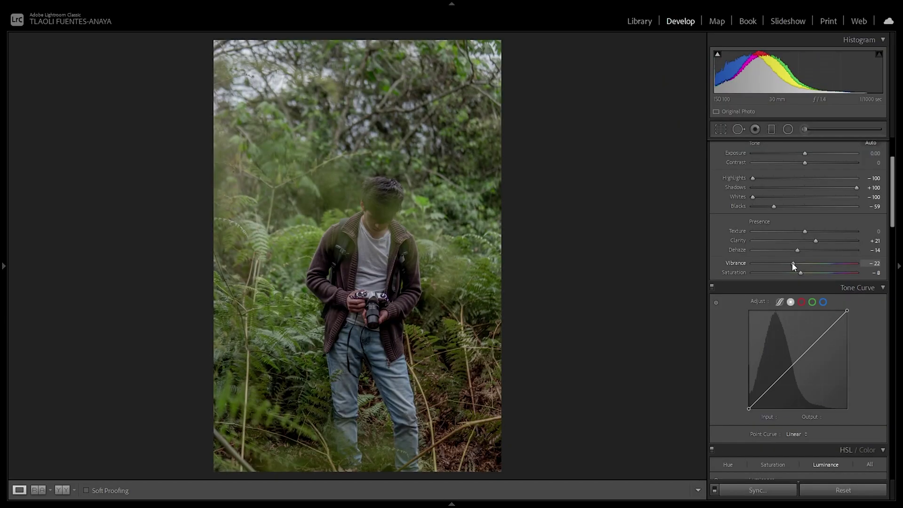
# Try lowering Vibrance to -50 and Saturation far down, and restore both settings.
pyautogui.moveTo(793, 263); pyautogui.dragTo(778, 265)
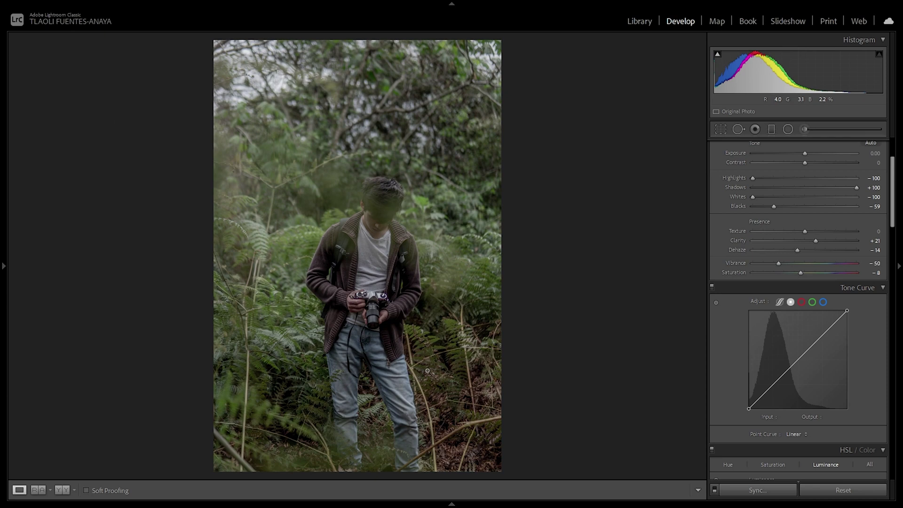
pyautogui.doubleClick(782, 264)
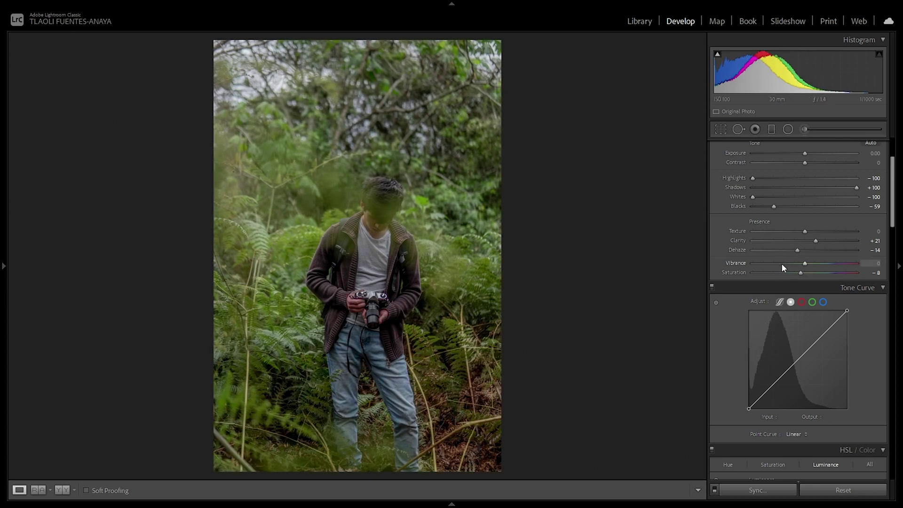
pyautogui.moveTo(800, 273); pyautogui.dragTo(763, 275)
pyautogui.doubleClick(763, 274)
pyautogui.click(872, 273)
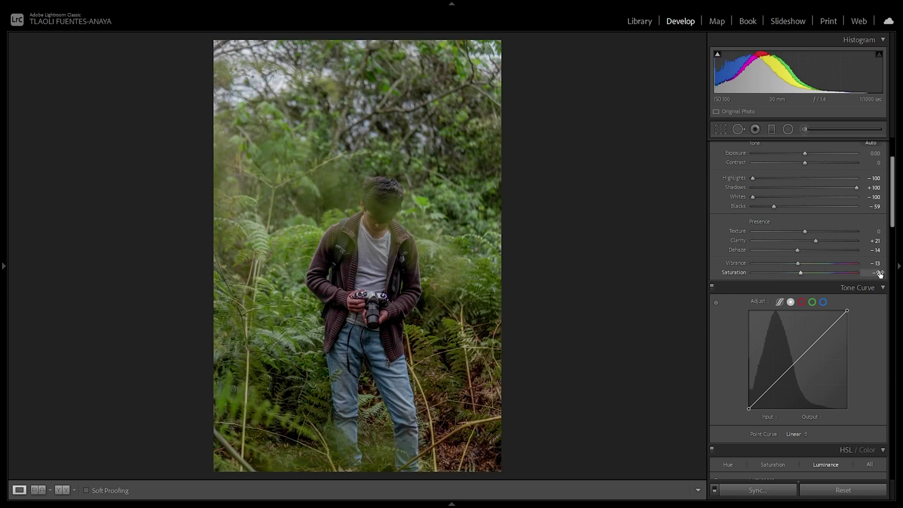
# Shape the tone curve into an S with darker shadows, highlights at 183 to 200, and the black point lifted to output 20.
pyautogui.scroll(-5, 833, 295)
pyautogui.scroll(3, 829, 286)
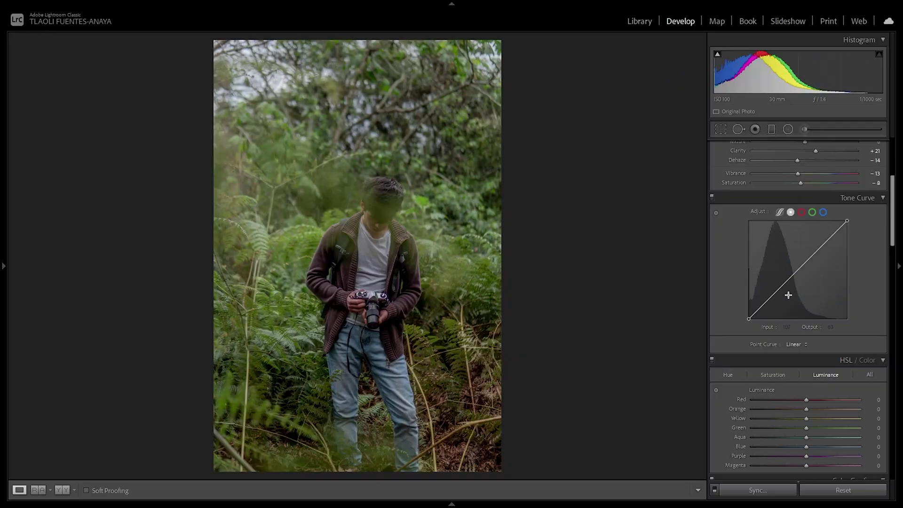
pyautogui.moveTo(775, 292); pyautogui.dragTo(775, 301)
pyautogui.moveTo(821, 250); pyautogui.dragTo(816, 242)
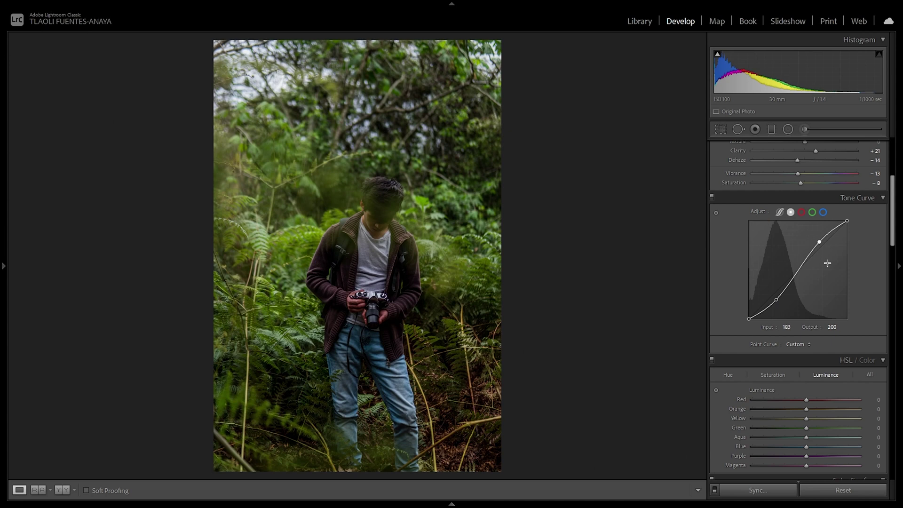
pyautogui.moveTo(748, 318); pyautogui.dragTo(742, 314)
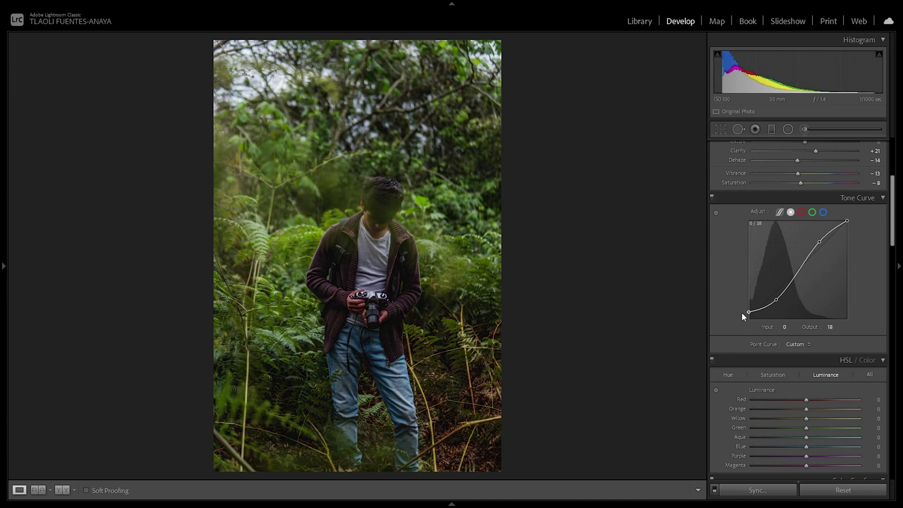
pyautogui.click(369, 307)
pyautogui.click(369, 306)
# Set the HSL Saturation of Red to -21, Orange to -25 and Yellow to -65.
pyautogui.scroll(-2, 820, 251)
pyautogui.scroll(-4, 841, 264)
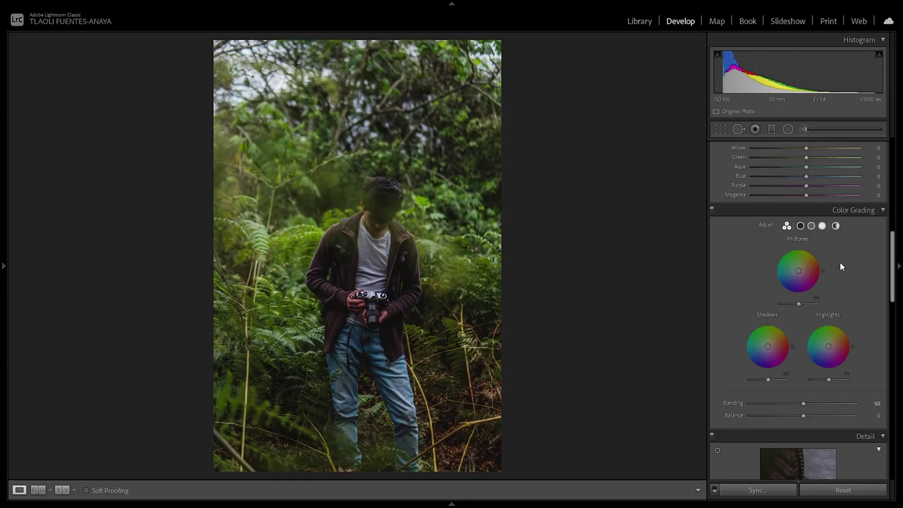
pyautogui.scroll(2, 781, 282)
pyautogui.scroll(-2, 790, 294)
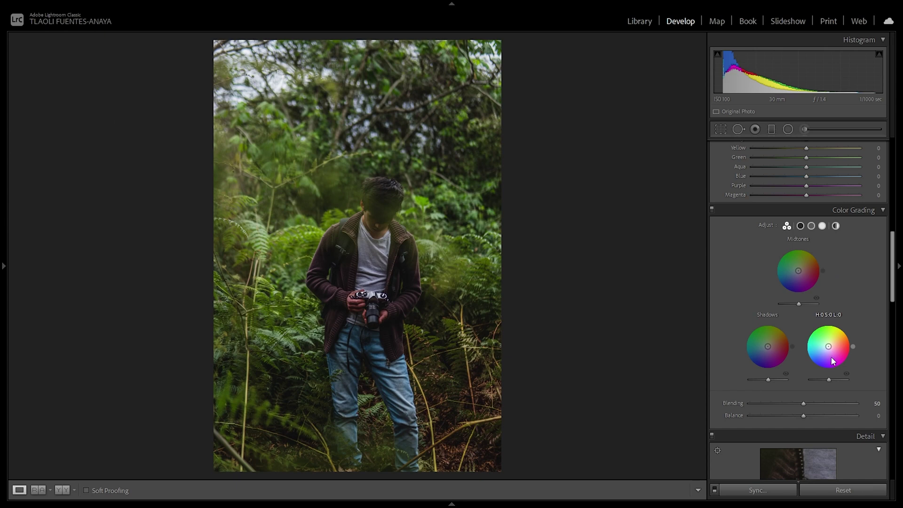
pyautogui.scroll(4, 802, 356)
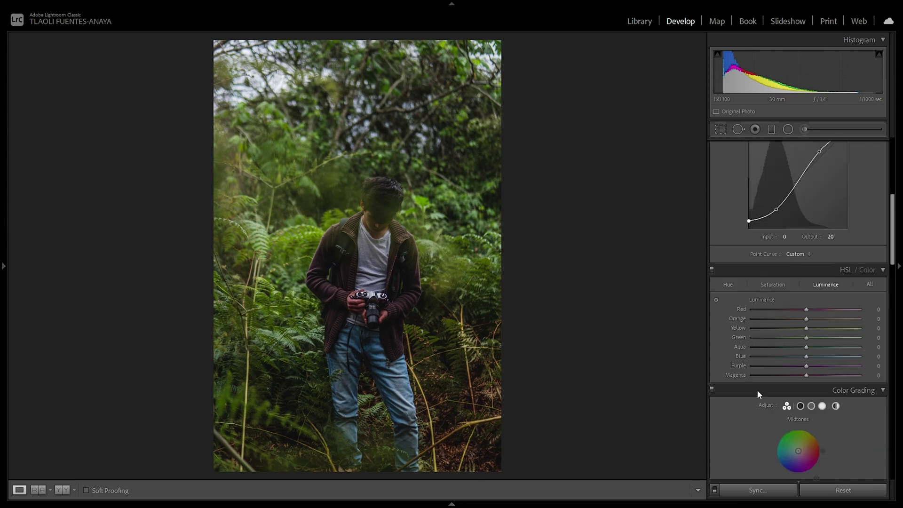
pyautogui.hotkey('ctrl', 'alt', '4')
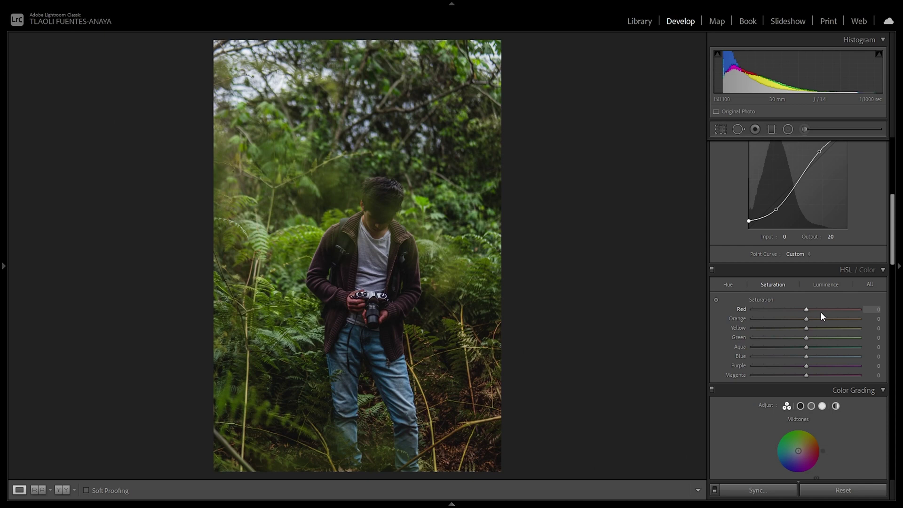
pyautogui.click(872, 310)
pyautogui.write('-21')
pyautogui.click(871, 319)
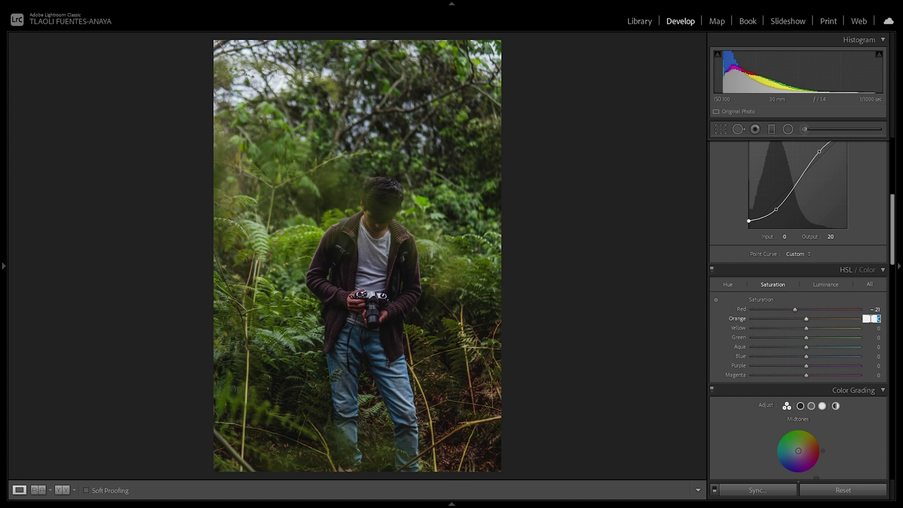
pyautogui.press('Return')
pyautogui.click(876, 328)
pyautogui.write('-65')
pyautogui.press('Return')
# Set the HSL Saturation of Green to -100, Aqua to -25 and Blue to -26.
pyautogui.click(875, 337)
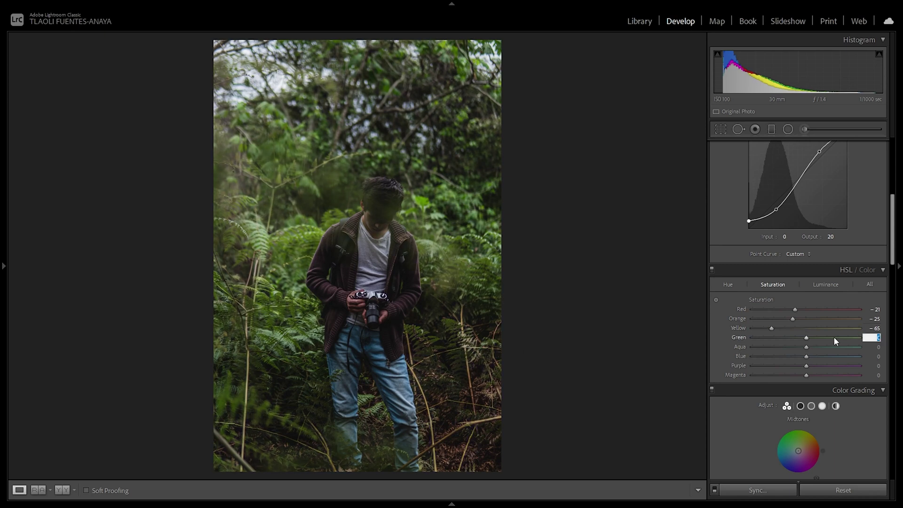
pyautogui.write('-100')
pyautogui.press('Return')
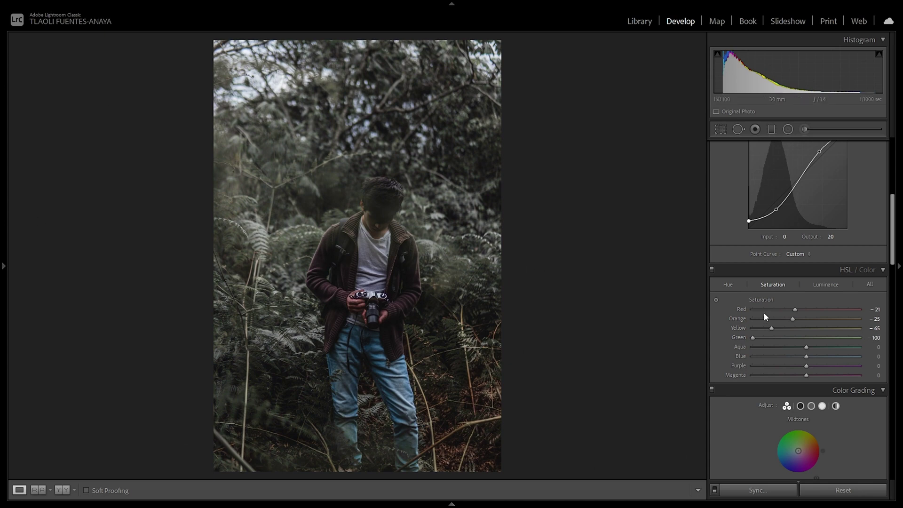
pyautogui.click(877, 347)
pyautogui.write('-25')
pyautogui.press('Return')
pyautogui.click(876, 357)
pyautogui.write('-26')
pyautogui.press('Return')
# Set the HSL Luminance of Orange to +10, Blue to -22 and Aqua to -25.
pyautogui.click(824, 284)
pyautogui.click(878, 319)
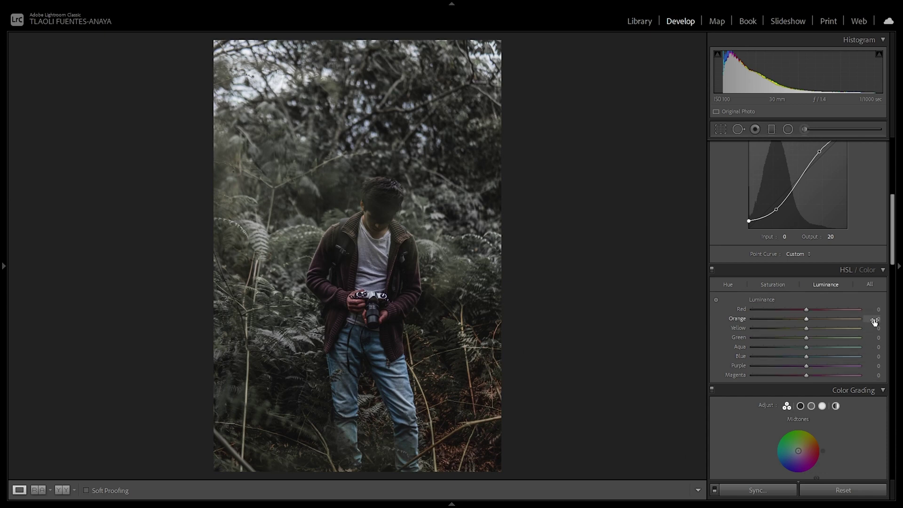
pyautogui.write('+10')
pyautogui.press('Return')
pyautogui.click(877, 357)
pyautogui.write('-22')
pyautogui.press('Return')
pyautogui.click(878, 347)
pyautogui.write('-25')
pyautogui.press('Return')
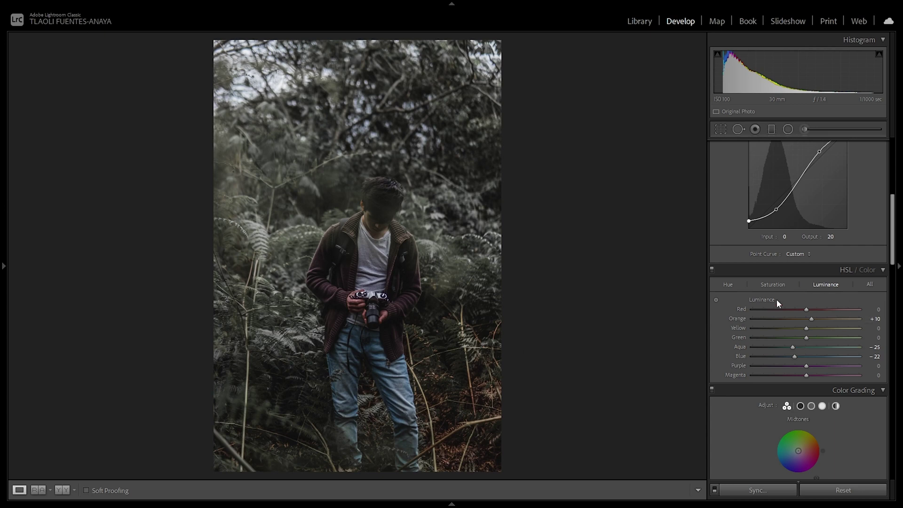
# Set the HSL Hue of Yellow to +27, Green to +36, Aqua to +25 and Blue to +5.
pyautogui.click(728, 284)
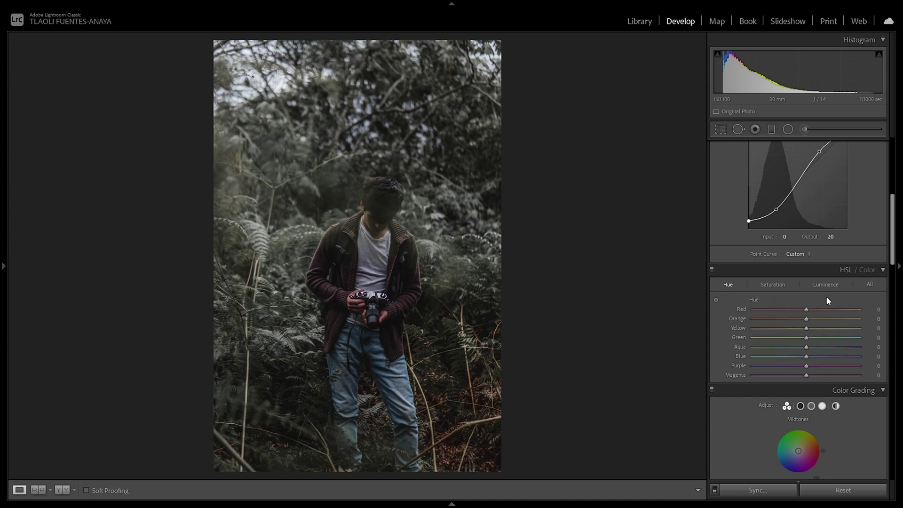
pyautogui.click(877, 328)
pyautogui.write('27')
pyautogui.press('Return')
pyautogui.click(873, 339)
pyautogui.write('+ 36')
pyautogui.press('Return')
pyautogui.click(876, 347)
pyautogui.press('Return')
pyautogui.click(876, 356)
pyautogui.write('5')
pyautogui.press('Return')
# Tint the Color Grading highlights slightly toward red.
pyautogui.scroll(-6, 797, 210)
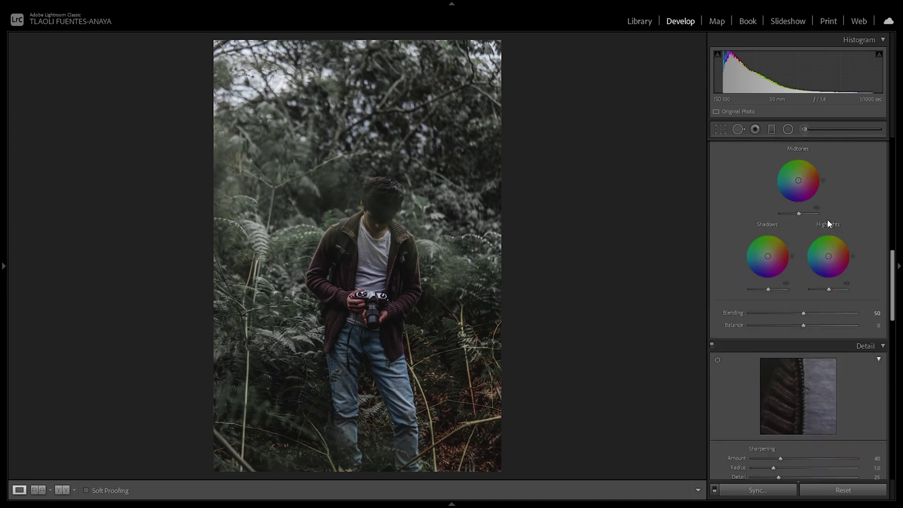
pyautogui.scroll(4, 813, 222)
pyautogui.scroll(-4, 798, 222)
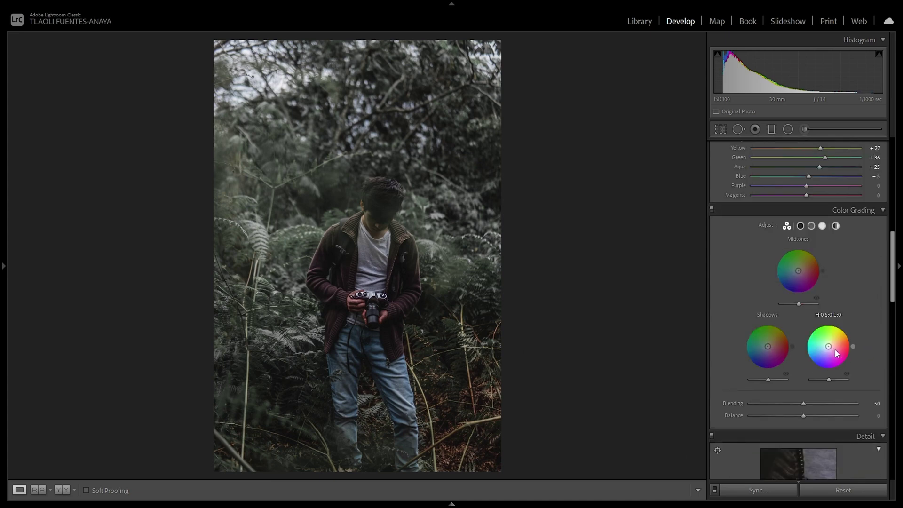
pyautogui.moveTo(832, 346); pyautogui.dragTo(832, 346)
# Set the Grain Amount to 25 and inspect the grain close up on the photo.
pyautogui.scroll(-10, 872, 245)
pyautogui.scroll(-8, 870, 245)
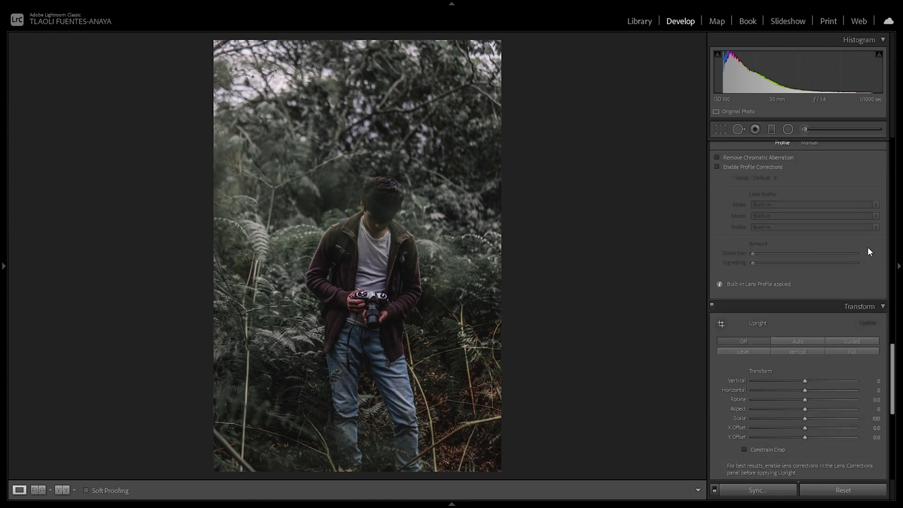
pyautogui.click(867, 330)
pyautogui.write('25')
pyautogui.press('Return')
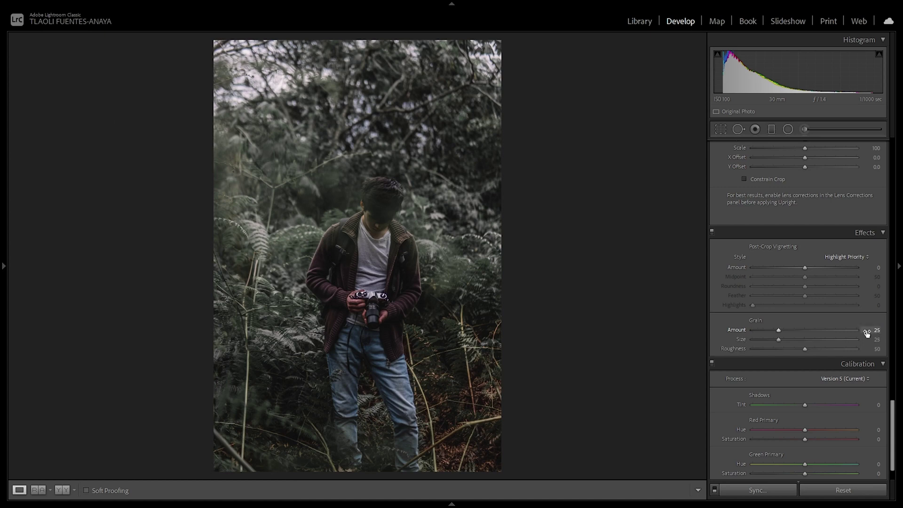
pyautogui.click(375, 207)
pyautogui.moveTo(231, 197); pyautogui.dragTo(391, 298)
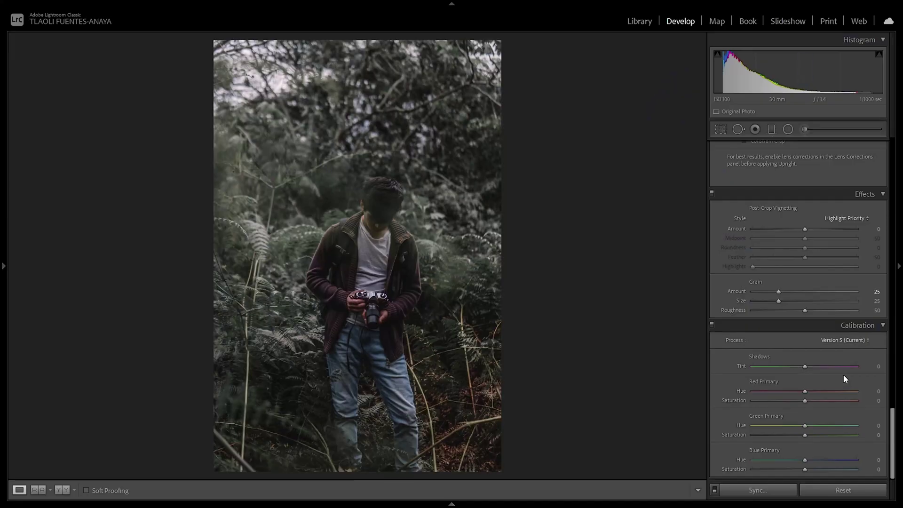
# Try the Calibration Red Primary Hue at -100 and +100 while viewing the hands and camera close up.
pyautogui.click(878, 391)
pyautogui.moveTo(805, 390); pyautogui.dragTo(672, 384)
pyautogui.click(340, 304)
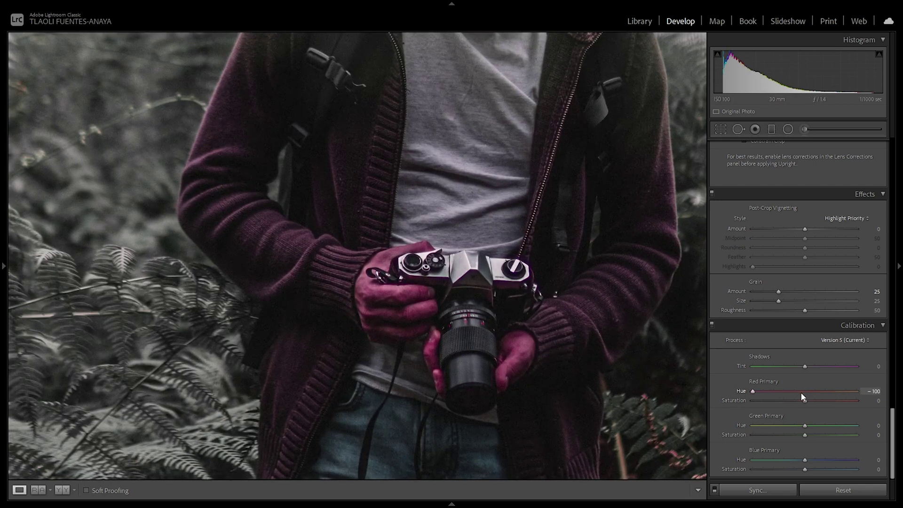
pyautogui.moveTo(801, 397); pyautogui.dragTo(879, 397)
# Set the Calibration Red Primary Hue to +20 and Saturation to +21.
pyautogui.click(875, 392)
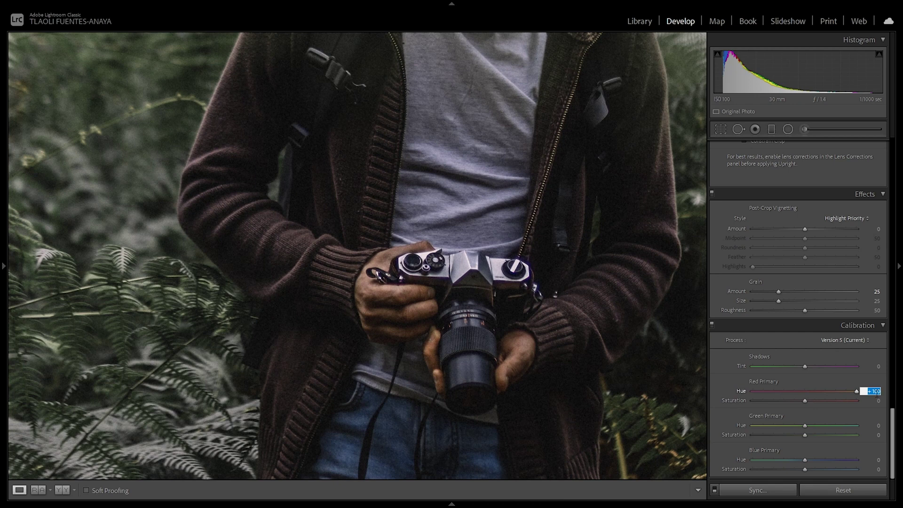
pyautogui.write('20')
pyautogui.click(875, 400)
pyautogui.write('11')
pyautogui.press('Return')
# Try the Calibration Green Primary Hue at -100 and set it to +100 instead.
pyautogui.click(876, 426)
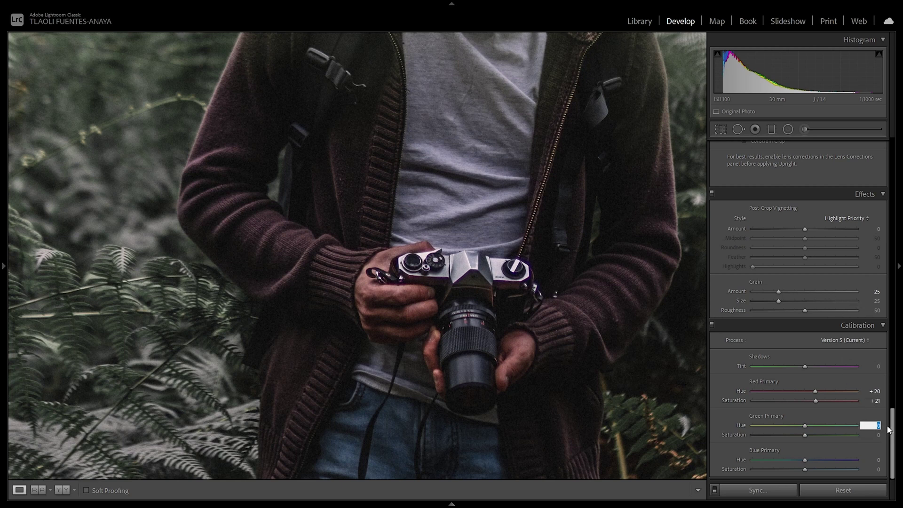
pyautogui.write('-100')
pyautogui.press('Return')
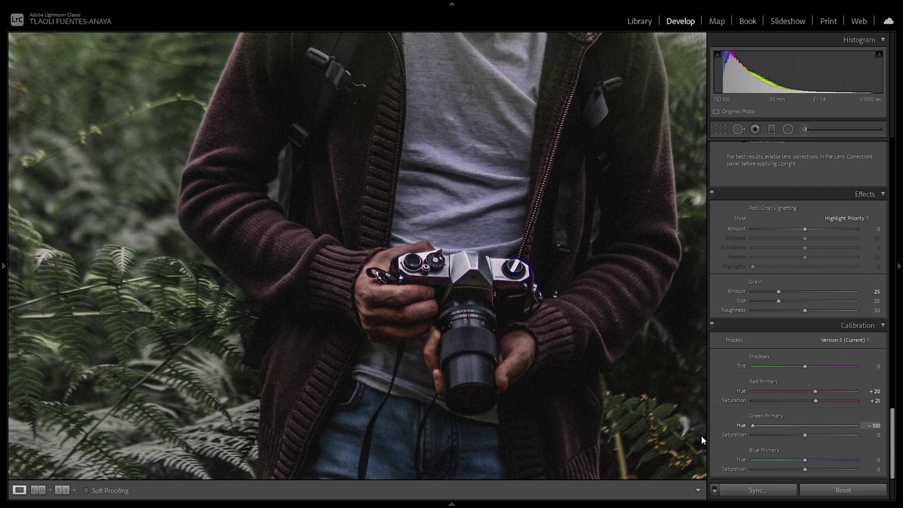
pyautogui.write('100')
pyautogui.press('Return')
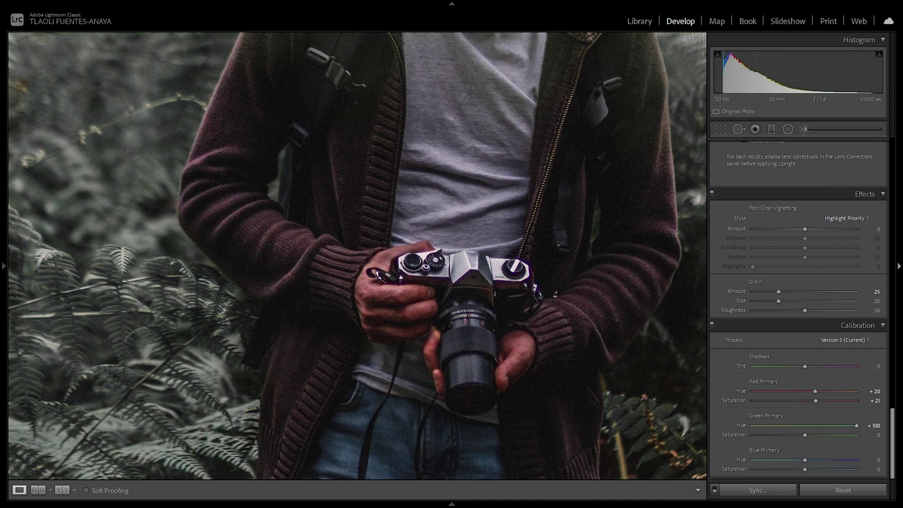
# Set the Green Primary Saturation to -28, and the Blue Primary Hue to -21 and Saturation to -18.
pyautogui.click(871, 435)
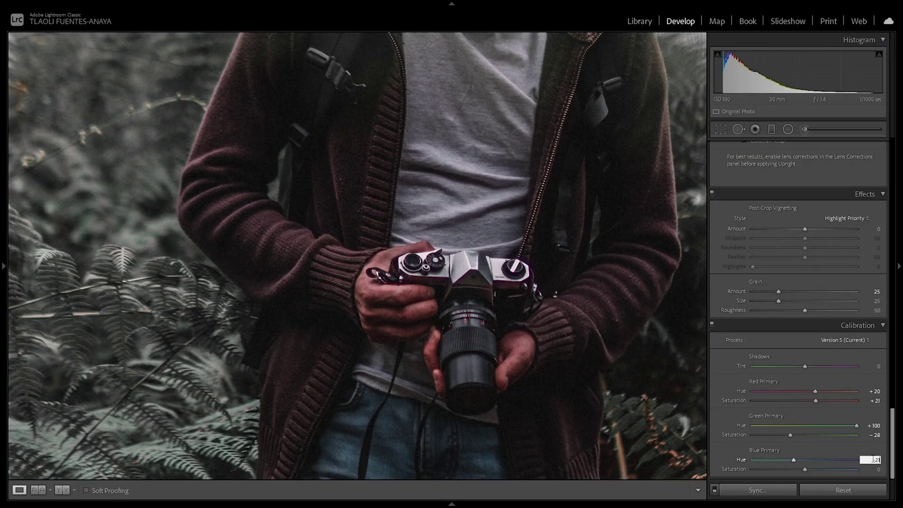
pyautogui.press('Tab')
pyautogui.write('-18')
pyautogui.press('Return')
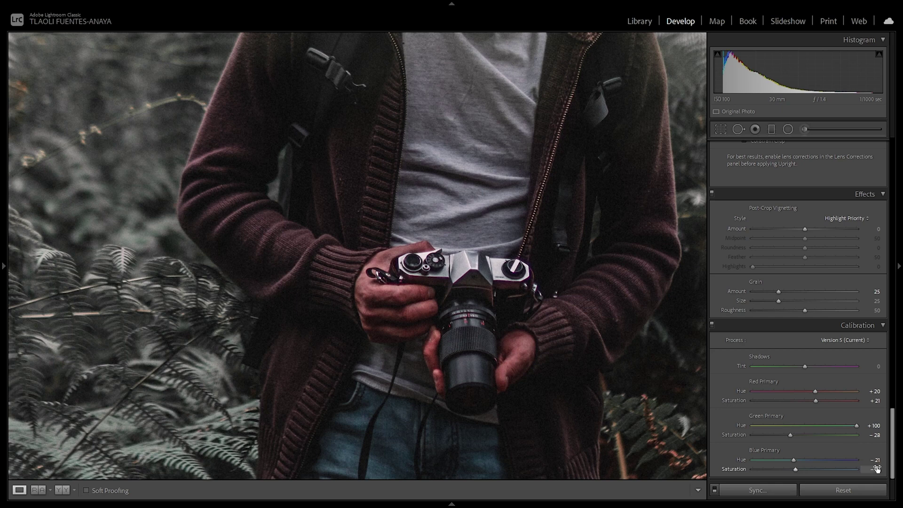
# Warm the white balance to a Temp of 5710, checking the effect on the whole photo and on the face close up.
pyautogui.click(608, 230)
pyautogui.scroll(15, 779, 235)
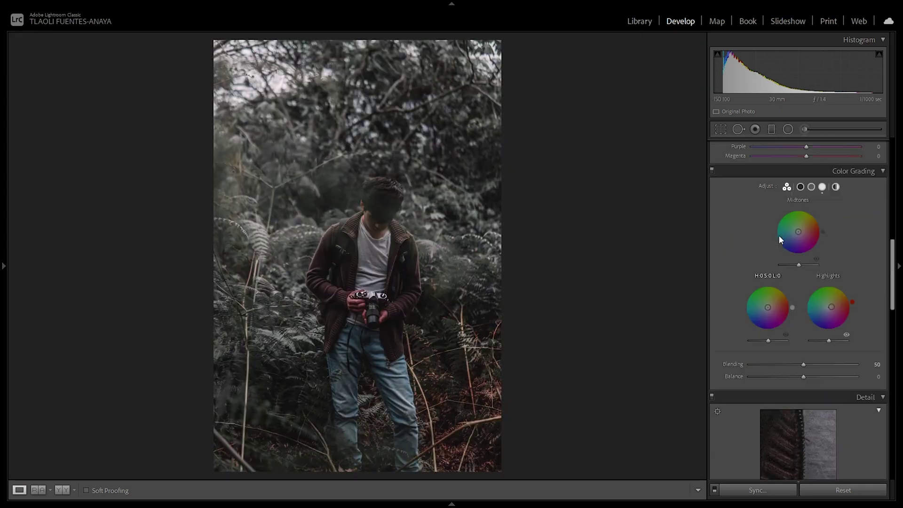
pyautogui.press('z')
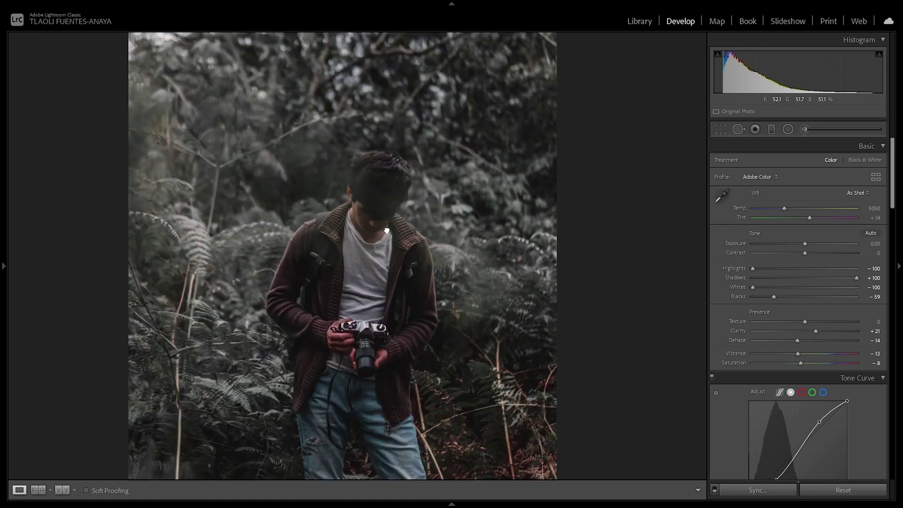
pyautogui.moveTo(789, 208); pyautogui.dragTo(792, 205)
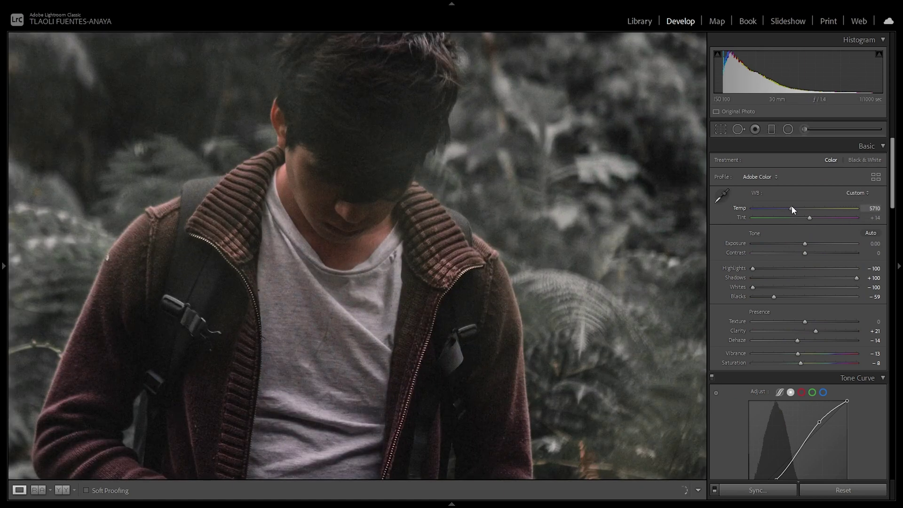
pyautogui.click(663, 232)
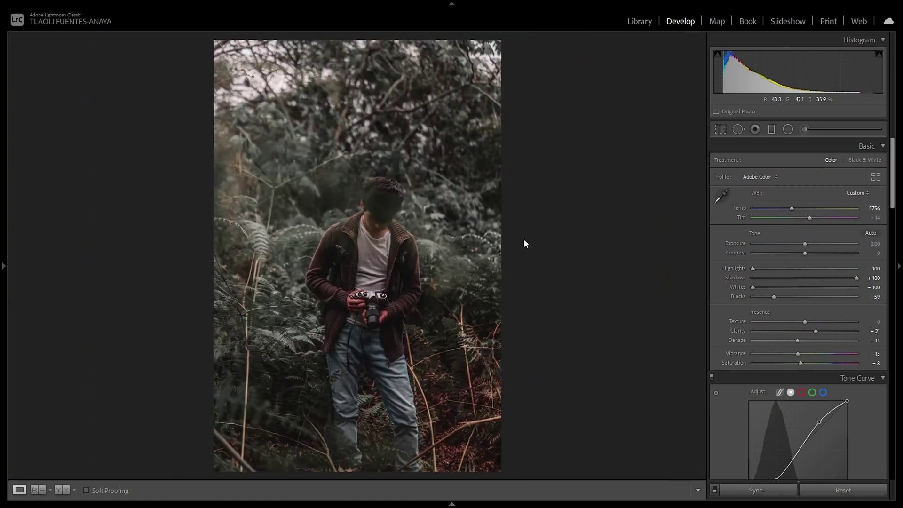
pyautogui.moveTo(805, 209)
pyautogui.mouseDown()
pyautogui.moveTo(834, 209)
pyautogui.moveTo(779, 210)
pyautogui.moveTo(792, 207)
pyautogui.mouseUp()
pyautogui.click(309, 240)
pyautogui.moveTo(582, 183); pyautogui.dragTo(466, 204)
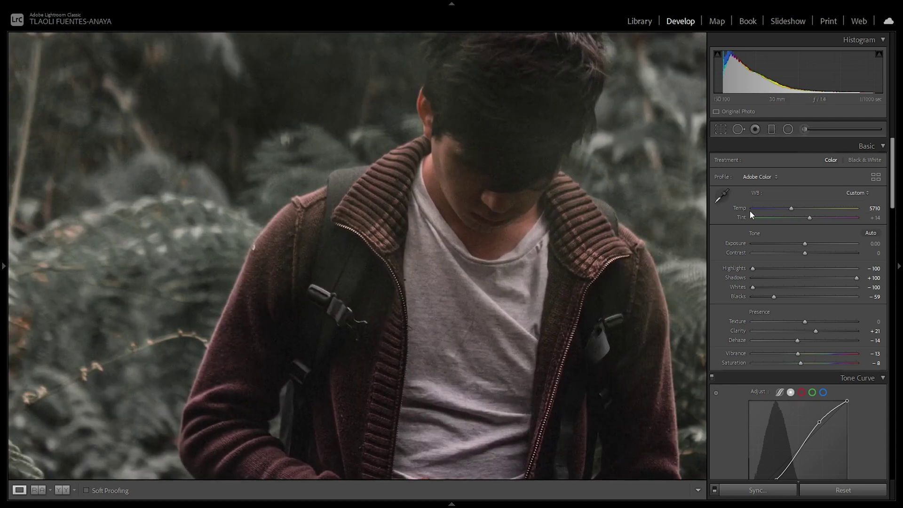
# Set the forest portrait's Exposure to +0.07 and start creating a develop preset from the finished look.
pyautogui.click(502, 219)
pyautogui.moveTo(809, 243); pyautogui.dragTo(804, 245)
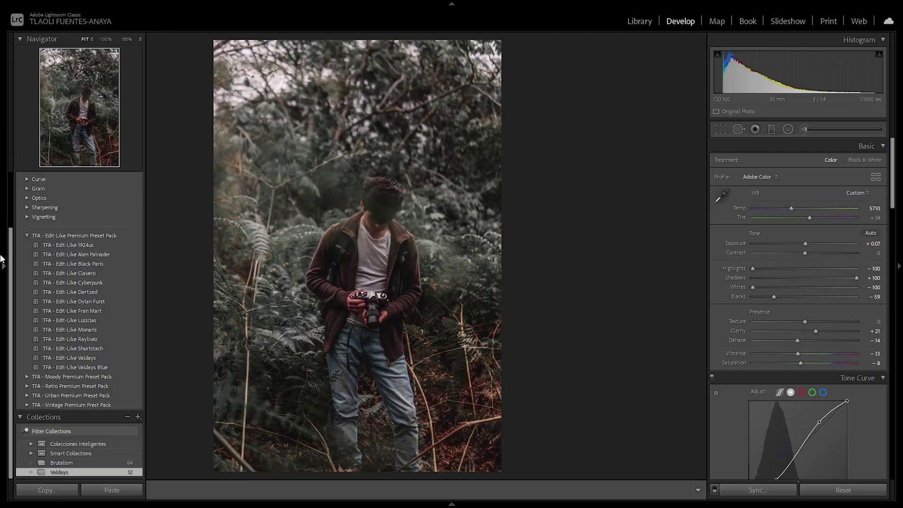
pyautogui.click(3, 260)
pyautogui.scroll(3, 94, 214)
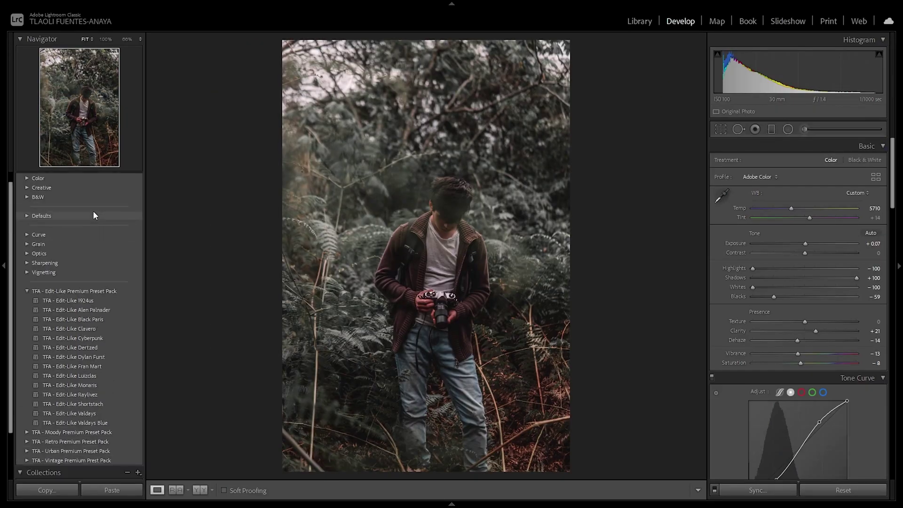
pyautogui.click(138, 178)
pyautogui.click(181, 189)
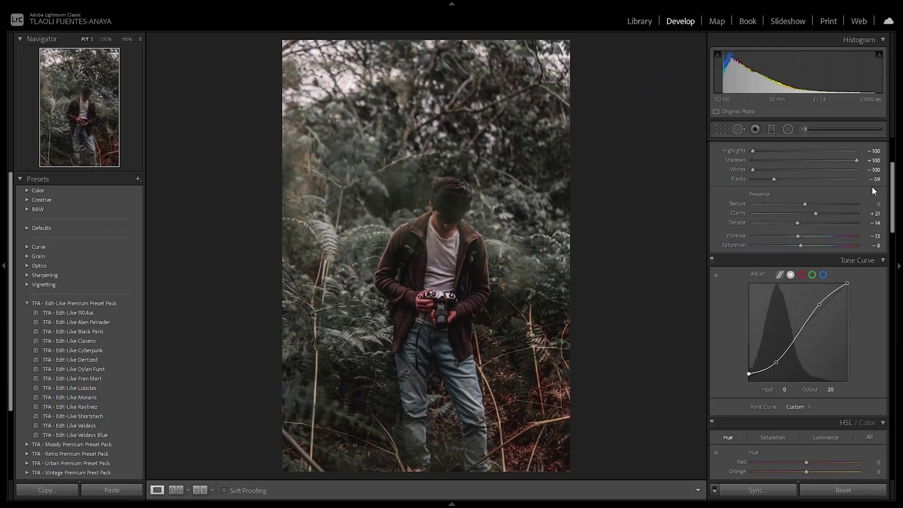
# On the blue channel tone curve, anchor the midpoint and raise the black point to Output 18, checking the face close up.
pyautogui.click(823, 275)
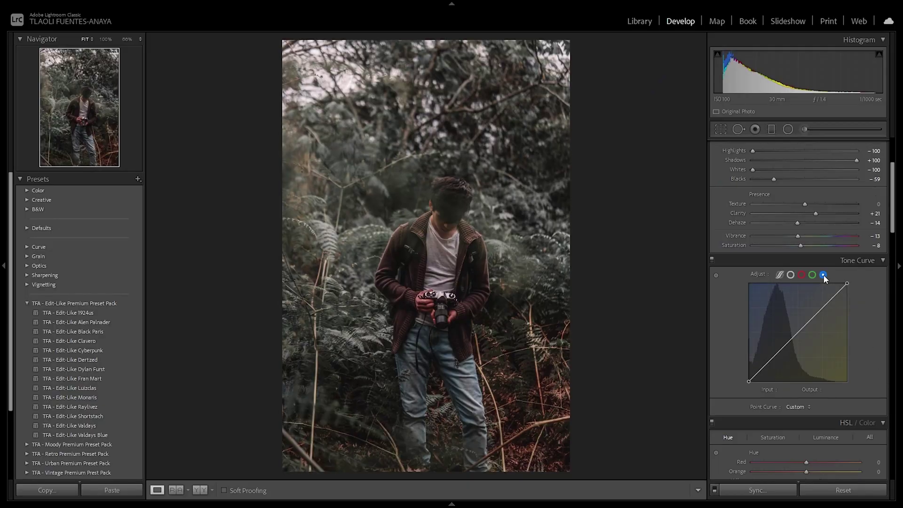
pyautogui.click(798, 334)
pyautogui.moveTo(748, 380); pyautogui.dragTo(744, 378)
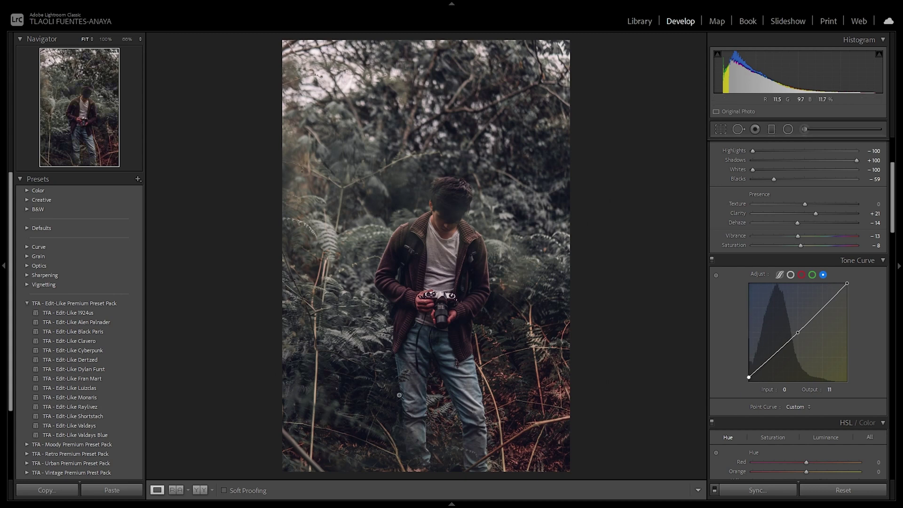
pyautogui.click(428, 202)
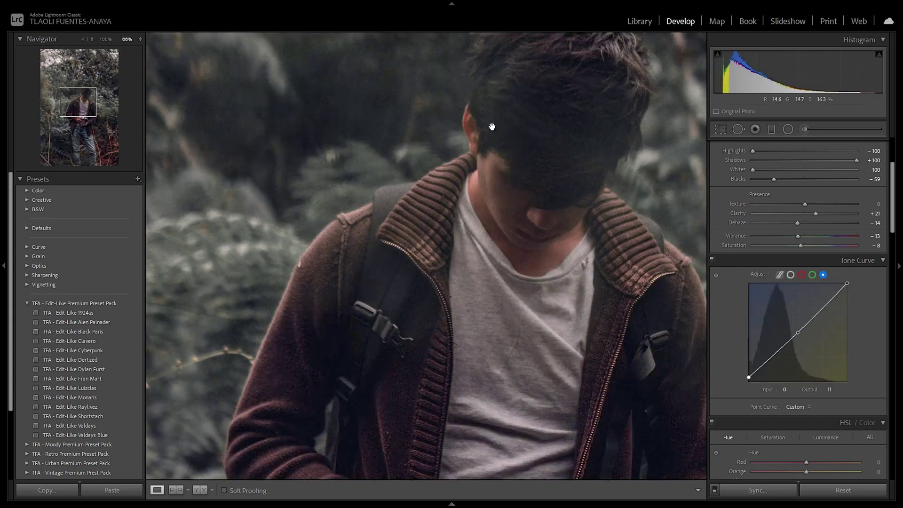
pyautogui.click(543, 195)
pyautogui.moveTo(748, 380); pyautogui.dragTo(748, 375)
# Save the current settings as a new develop preset named Valdays Blue in User Presets.
pyautogui.click(138, 179)
pyautogui.click(160, 188)
pyautogui.write('Valdays Blue')
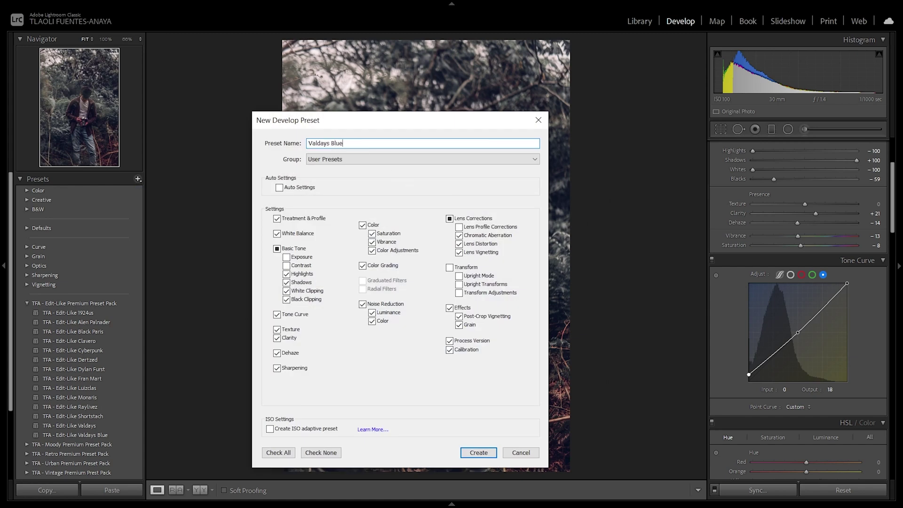
pyautogui.press('Return')
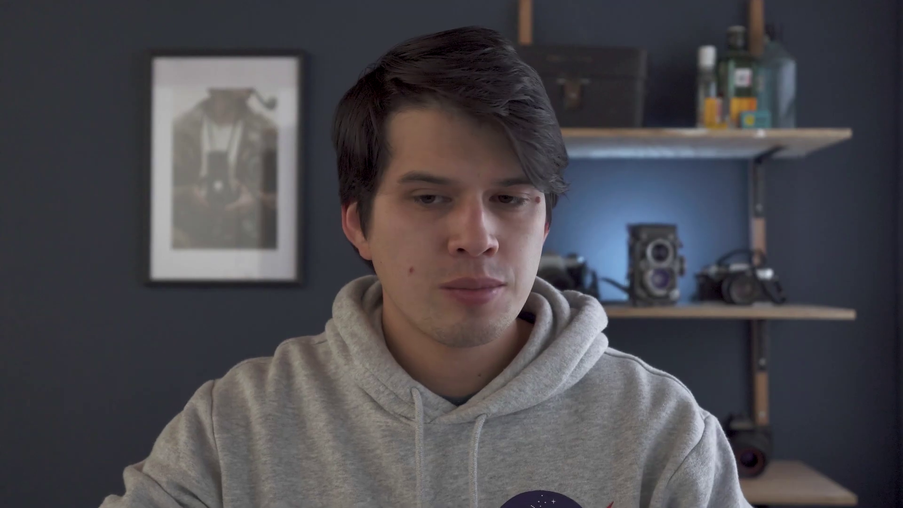
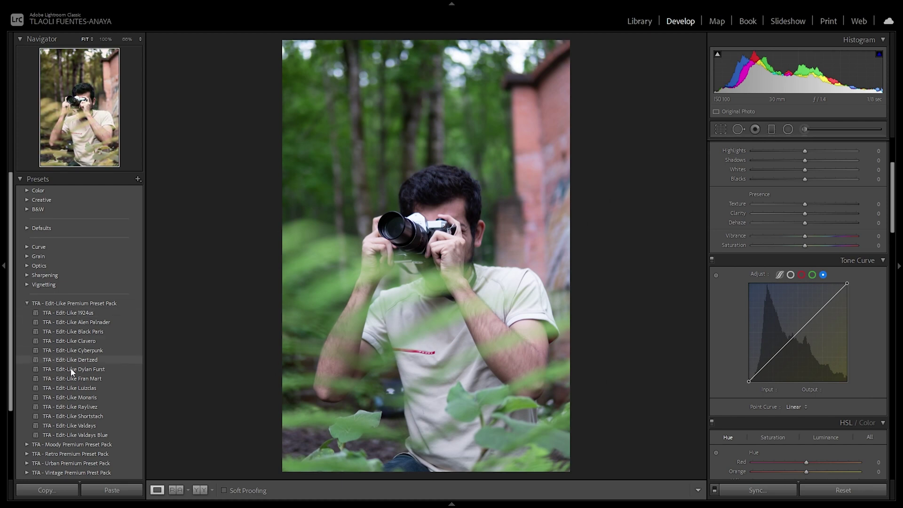
# Try the TFA - Edit-Like Valdays preset at Temp 6480 on the camera portrait and replace it with TFA - Edit-Like Valdays Blue.
pyautogui.click(101, 422)
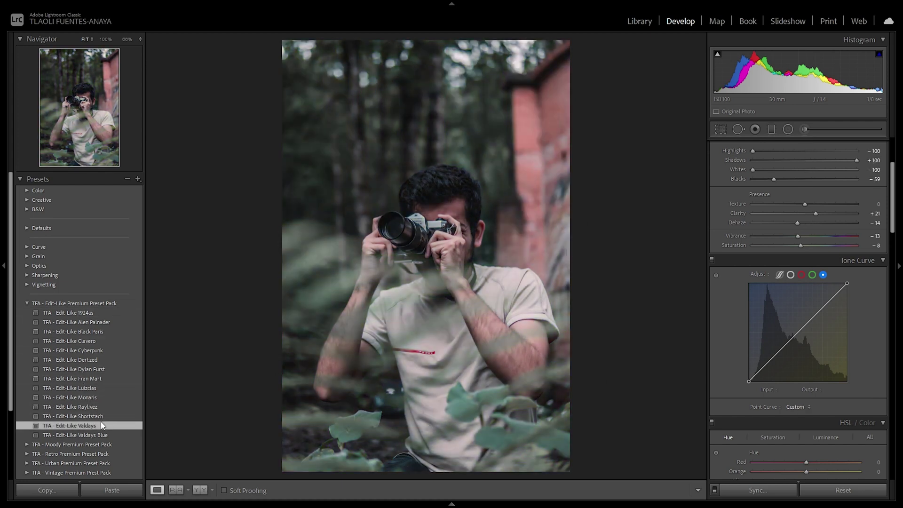
pyautogui.moveTo(491, 219); pyautogui.dragTo(479, 205)
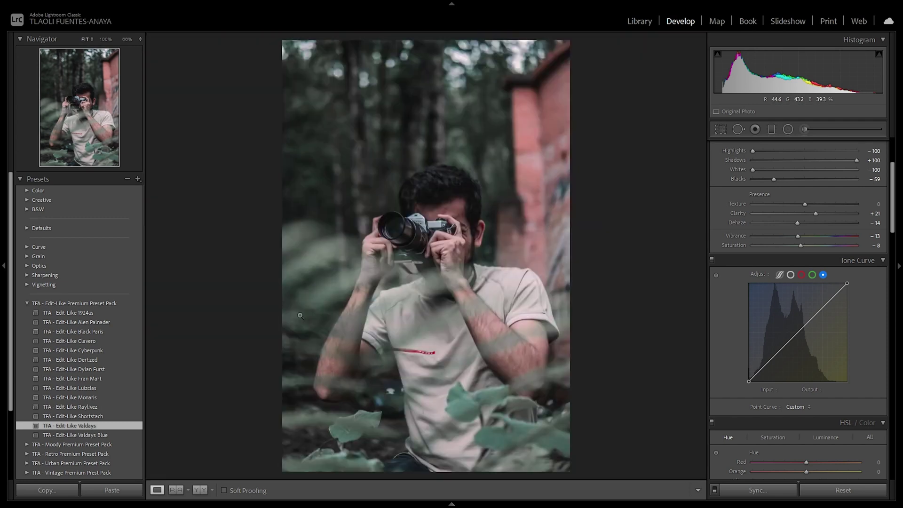
pyautogui.scroll(3, 753, 230)
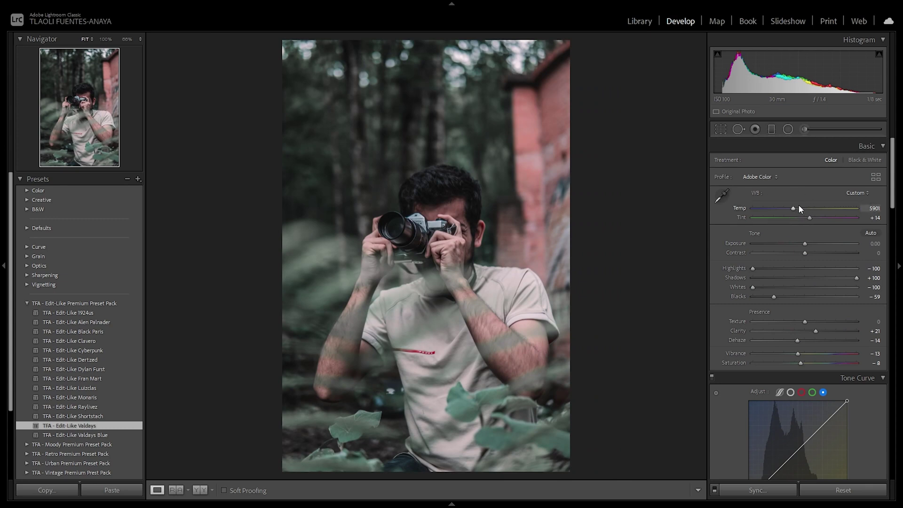
pyautogui.moveTo(794, 207); pyautogui.dragTo(799, 207)
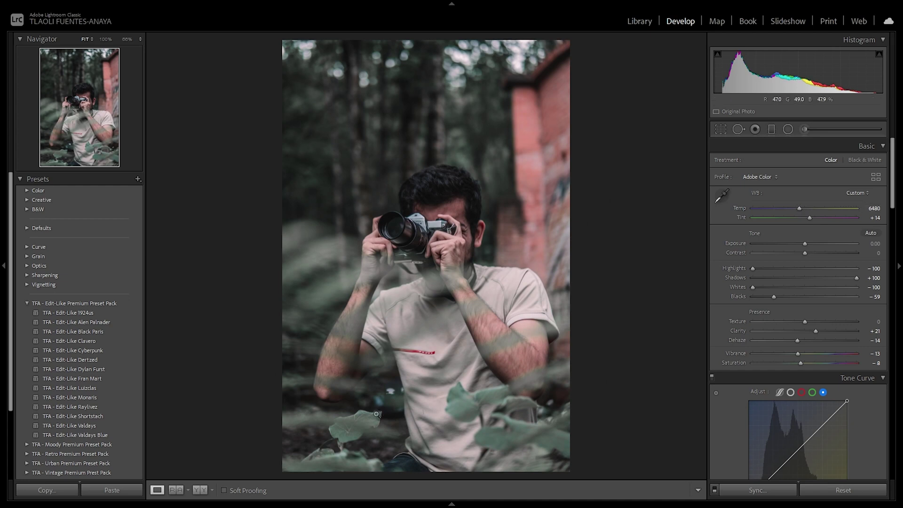
pyautogui.click(118, 436)
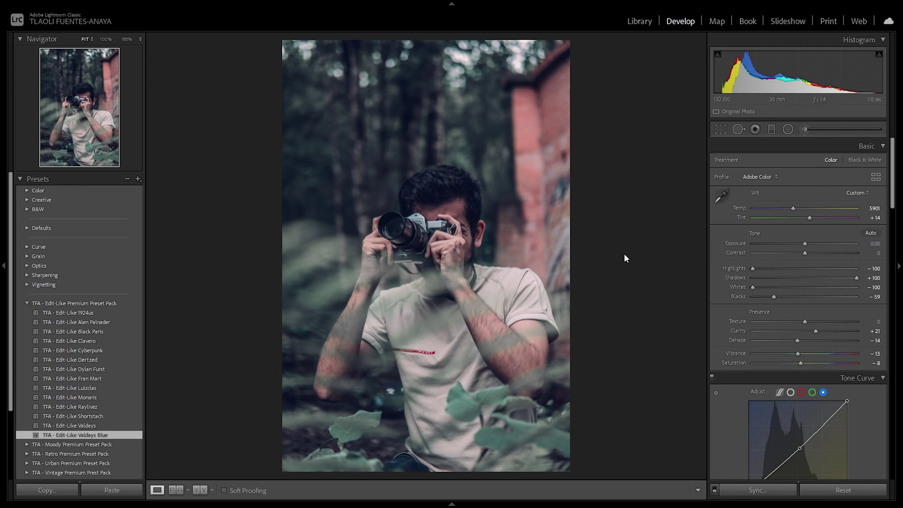
# Go to the hillside photo and apply the TFA - Edit-Like Valdays preset.
pyautogui.press('Right')
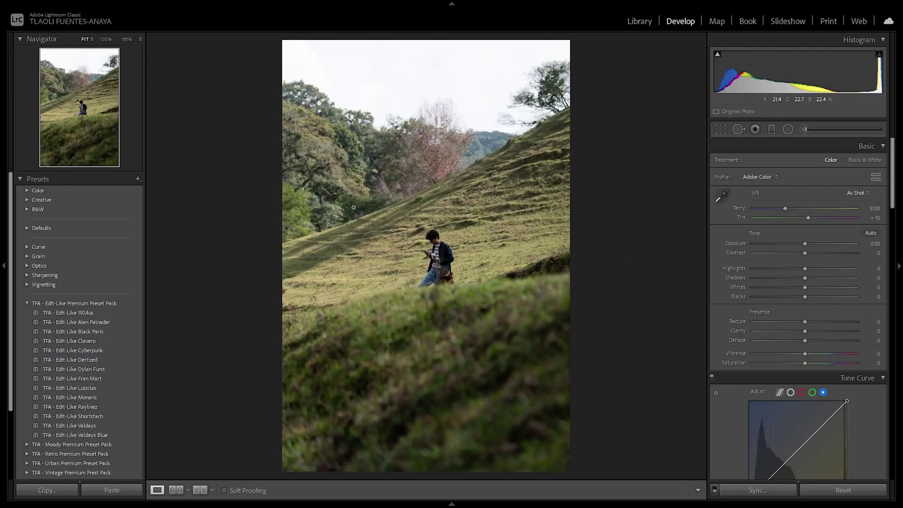
pyautogui.click(117, 425)
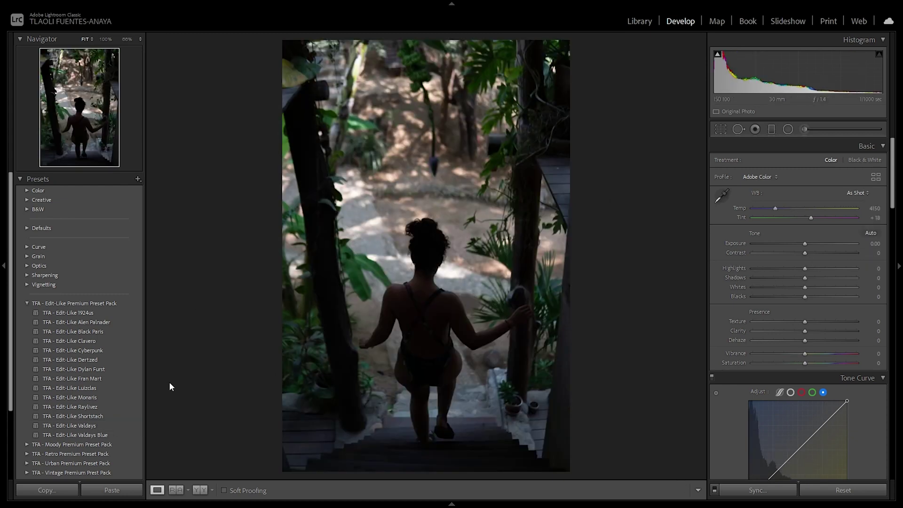
# Apply the TFA - Edit-Like Valdays preset to the stairway photo, set Exposure to +1.02, and check the details close up.
pyautogui.click(117, 425)
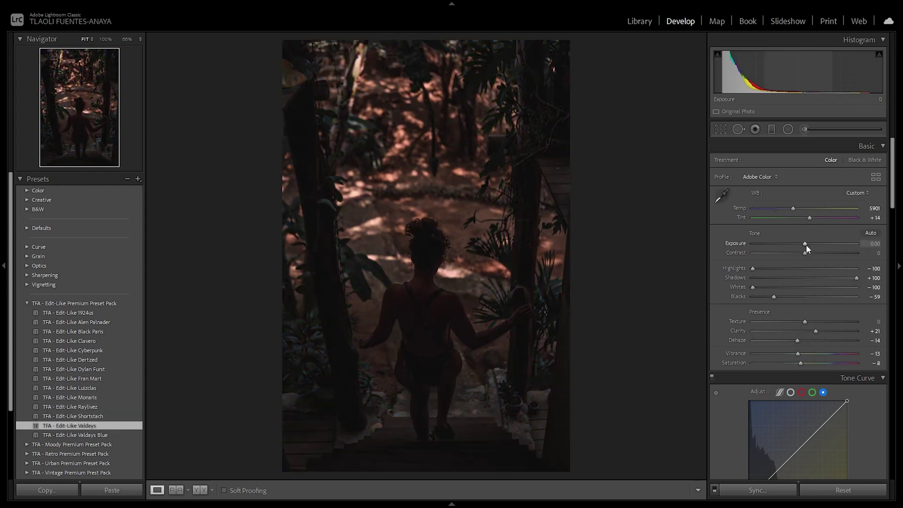
pyautogui.moveTo(808, 243); pyautogui.dragTo(817, 245)
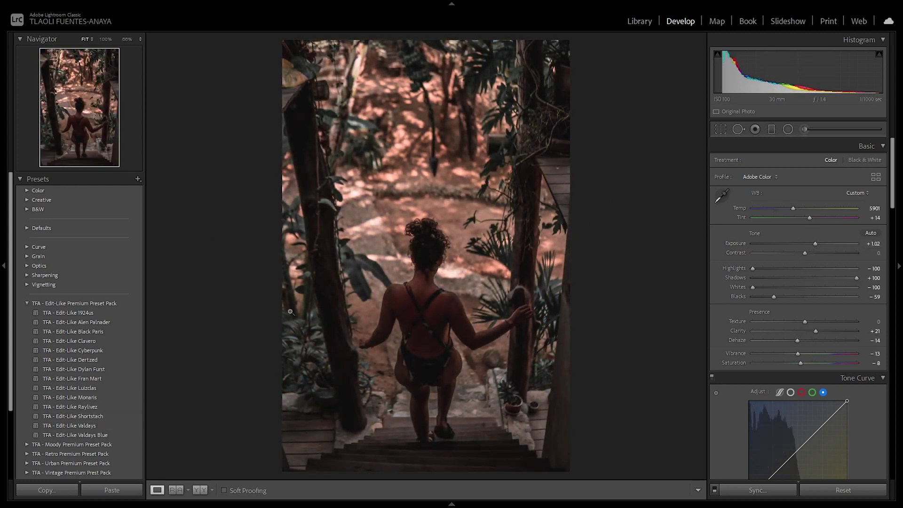
pyautogui.click(280, 337)
pyautogui.moveTo(478, 342); pyautogui.dragTo(396, 388)
pyautogui.moveTo(470, 331); pyautogui.dragTo(423, 232)
pyautogui.click(438, 338)
# Apply the TFA - Edit-Like Valdays preset to the photo of the seated woman, set Exposure to +1.56, and inspect it close up.
pyautogui.press('Right')
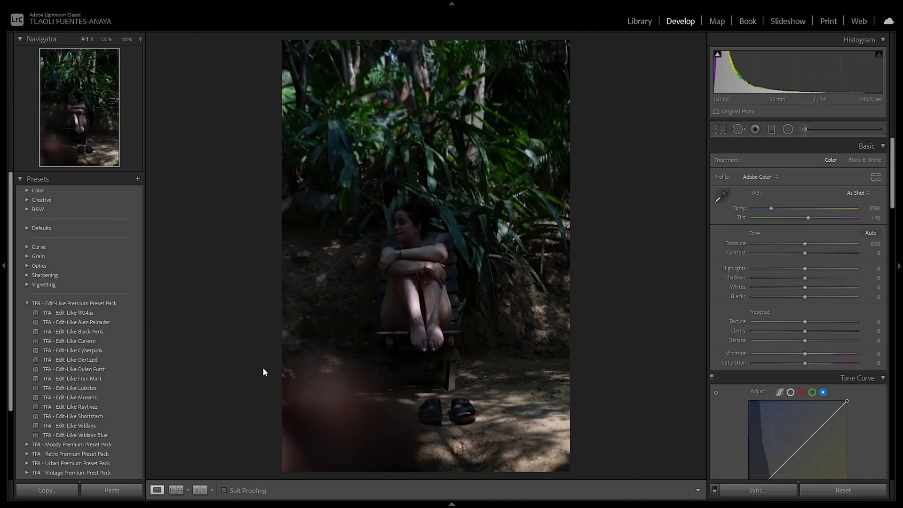
pyautogui.click(109, 423)
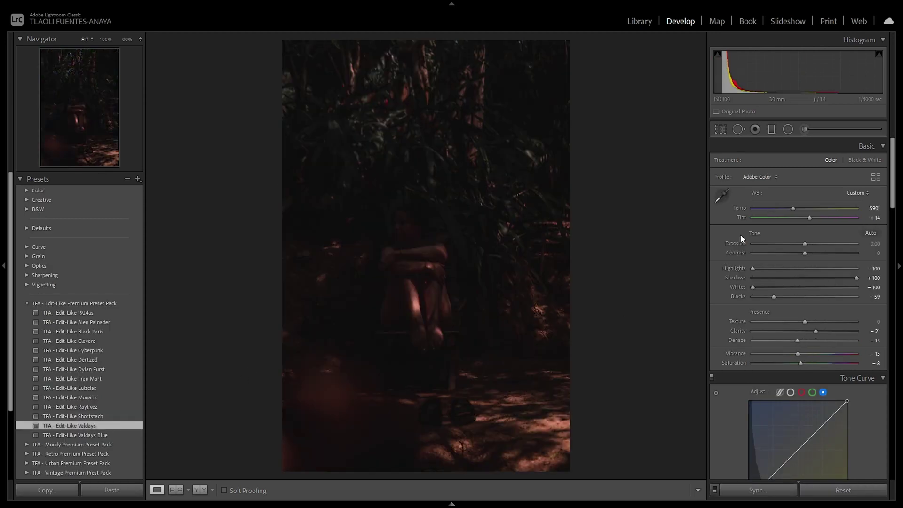
pyautogui.click(820, 243)
pyautogui.moveTo(423, 259); pyautogui.dragTo(568, 222)
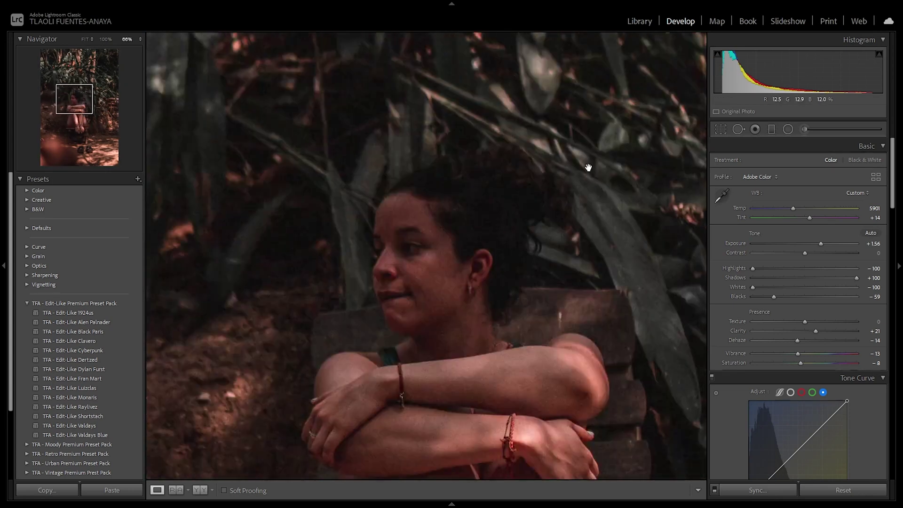
pyautogui.click(584, 187)
pyautogui.click(406, 238)
pyautogui.moveTo(462, 324); pyautogui.dragTo(471, 226)
pyautogui.click(474, 225)
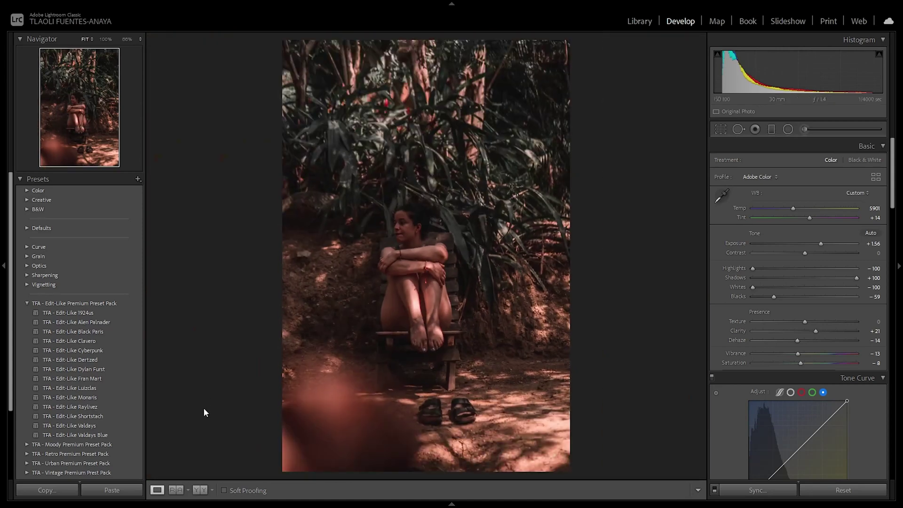
# Switch the seated woman's photo to the TFA - Edit-Like Valdays Blue preset and check her face close up.
pyautogui.click(94, 435)
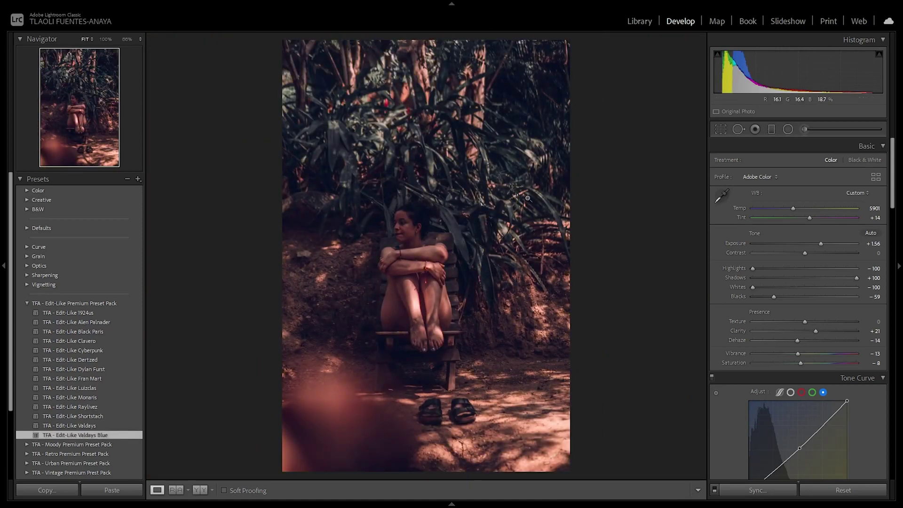
pyautogui.click(422, 238)
pyautogui.moveTo(409, 217); pyautogui.dragTo(480, 234)
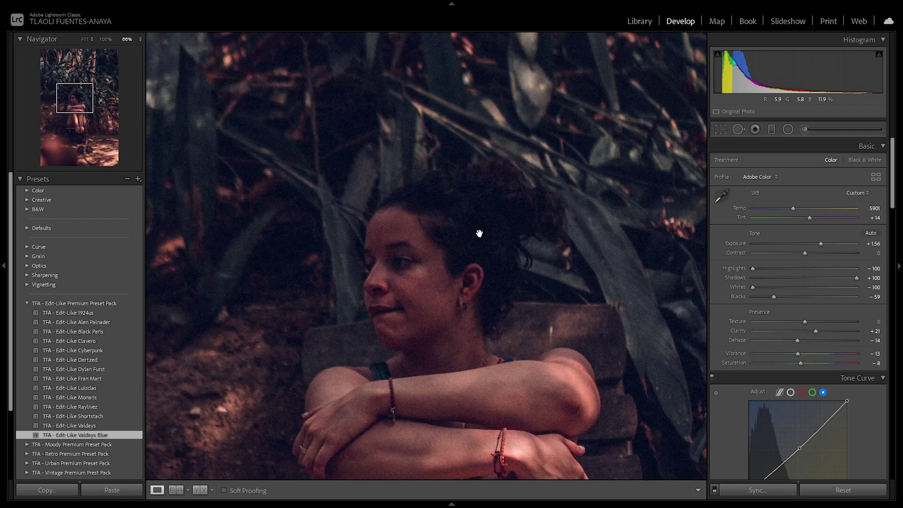
pyautogui.click(479, 234)
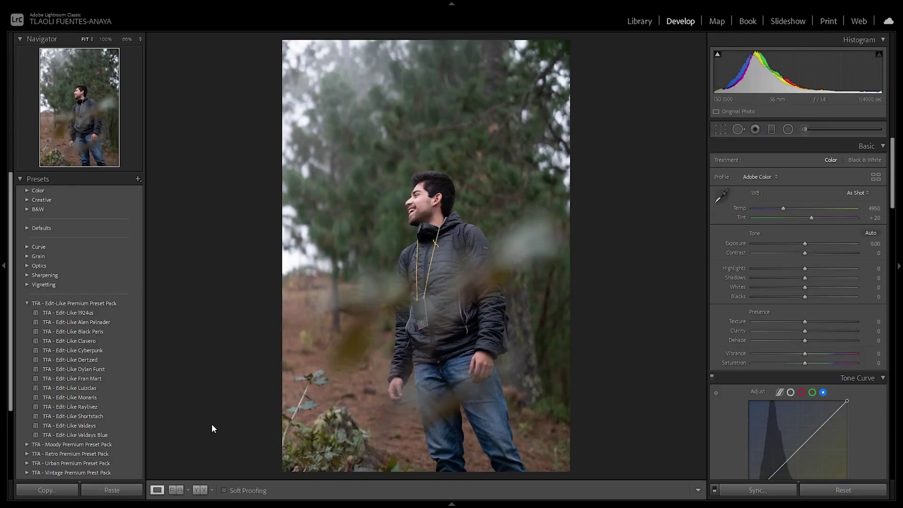
# Apply the TFA - Edit-Like Valdays preset to the photo of the smiling man and set Exposure to +0.43.
pyautogui.click(123, 426)
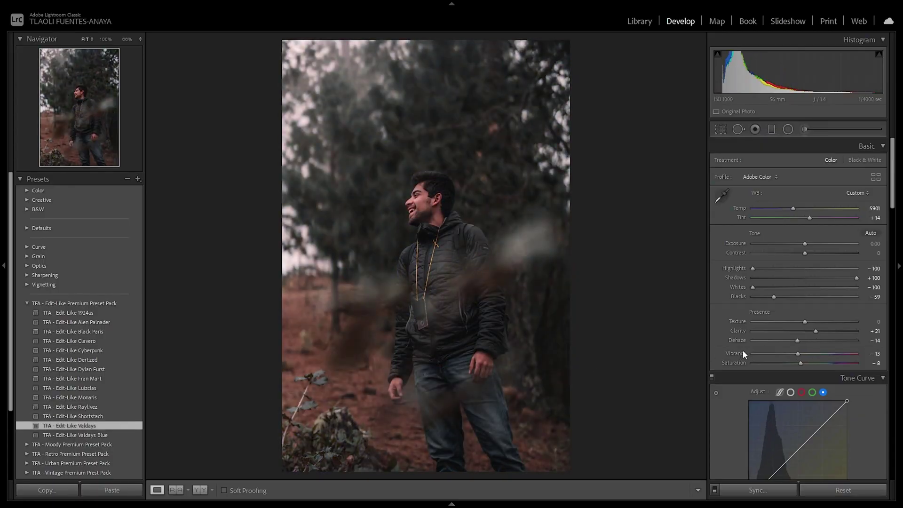
pyautogui.moveTo(807, 242); pyautogui.dragTo(809, 241)
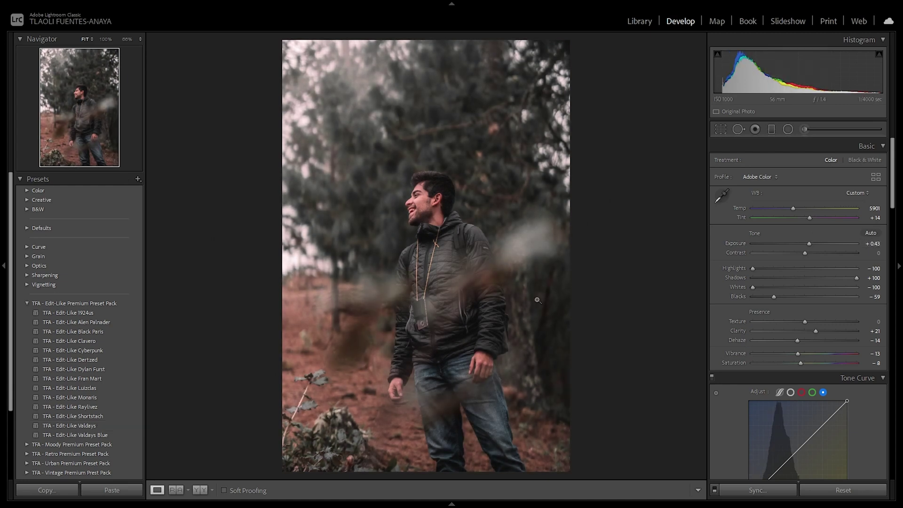
pyautogui.moveTo(438, 229); pyautogui.dragTo(404, 263)
# Compare the TFA - Edit-Like Valdays Blue preset on the smiling man's photo and return to TFA - Edit-Like Valdays.
pyautogui.click(108, 432)
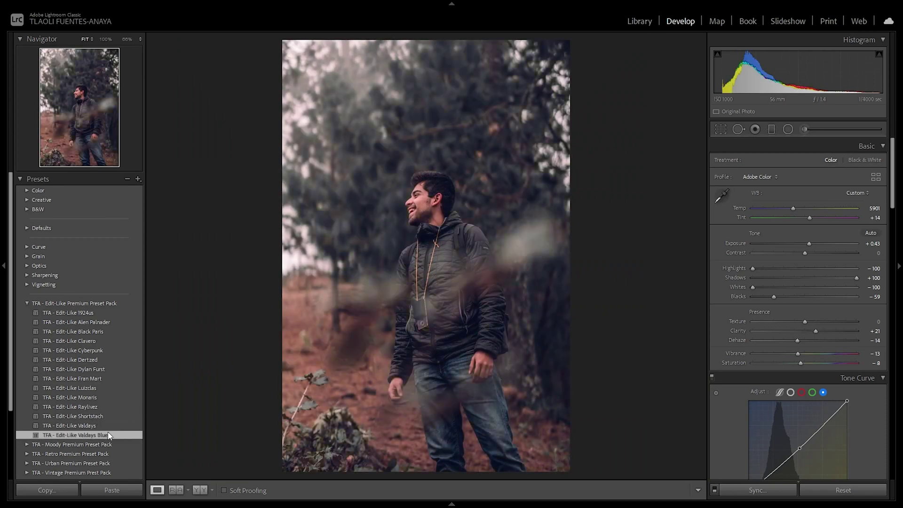
pyautogui.click(101, 427)
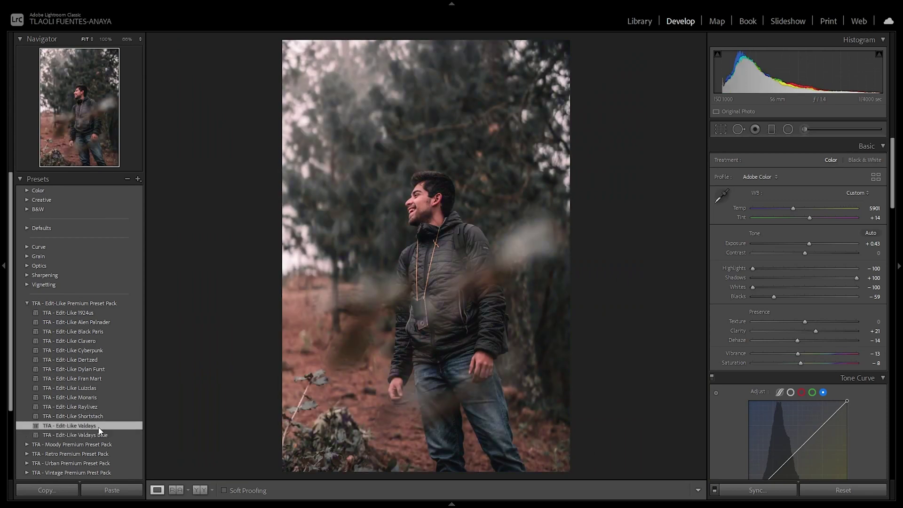